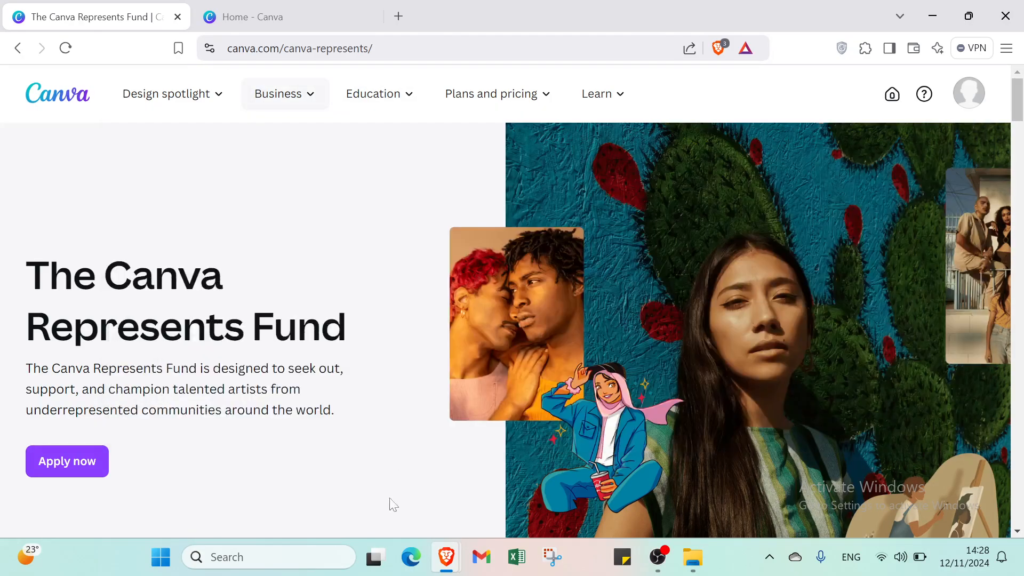
Look over the Canva Represents Fund page and its account menu, and switch to the Canva home page.
scroll(453, 367, down, 1)
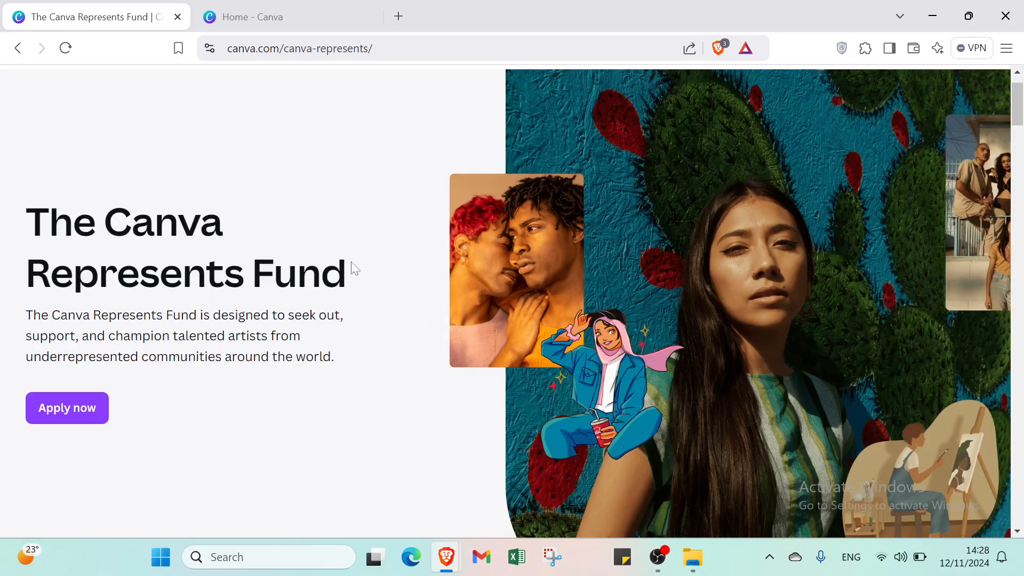
scroll(405, 297, up, 1)
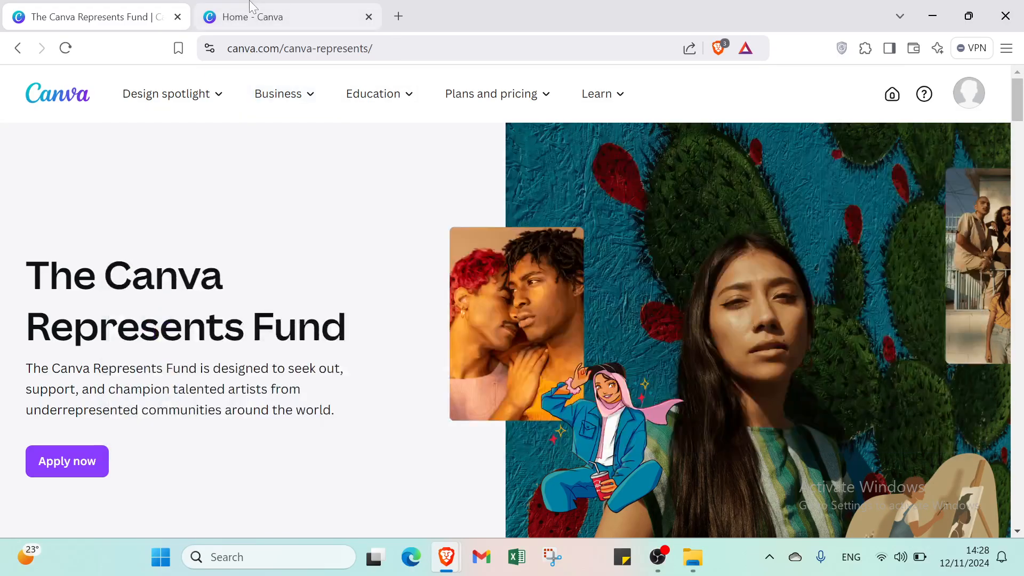
click(263, 21)
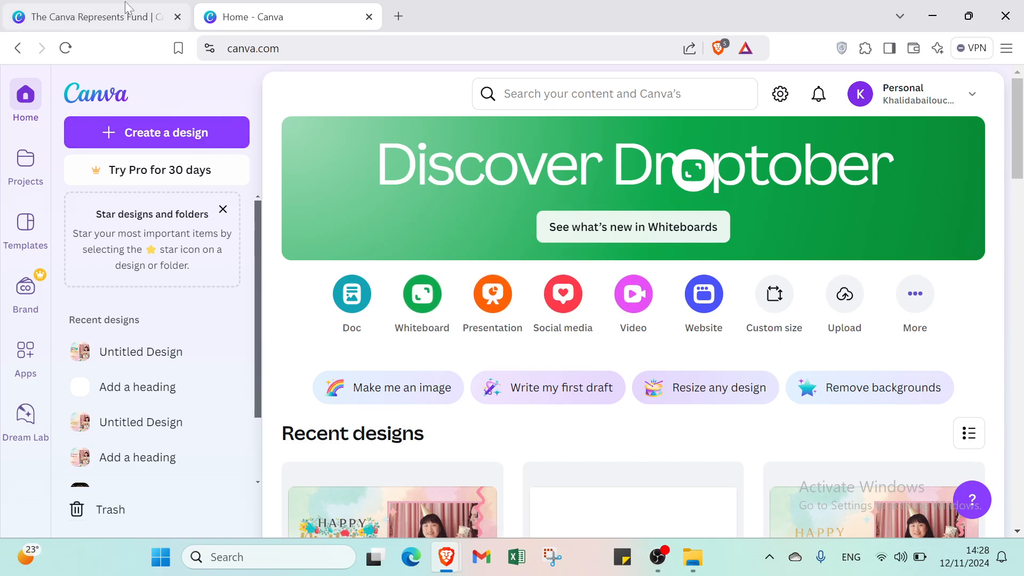
click(134, 21)
mouse_move(171, 95)
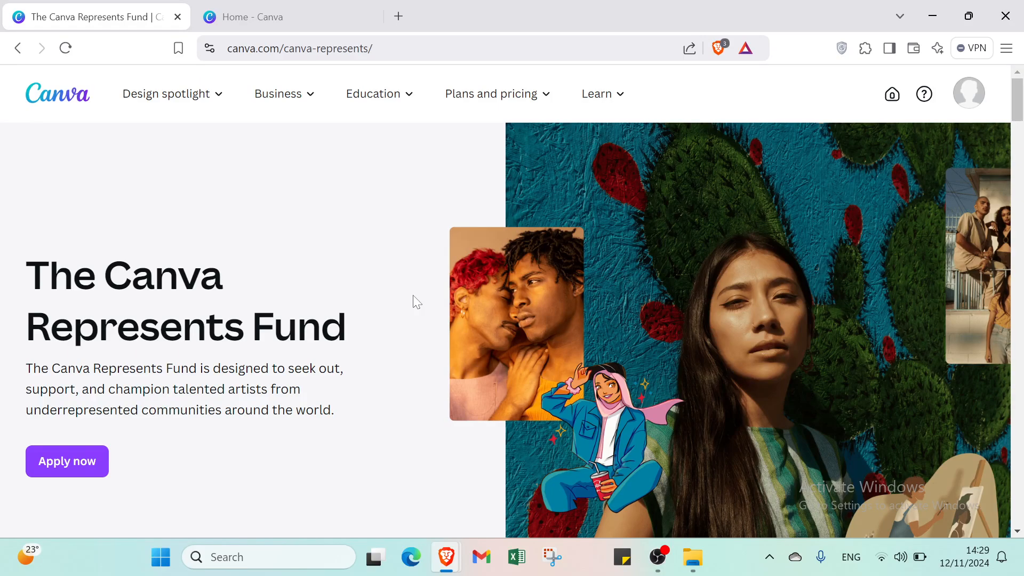
scroll(417, 302, down, 5)
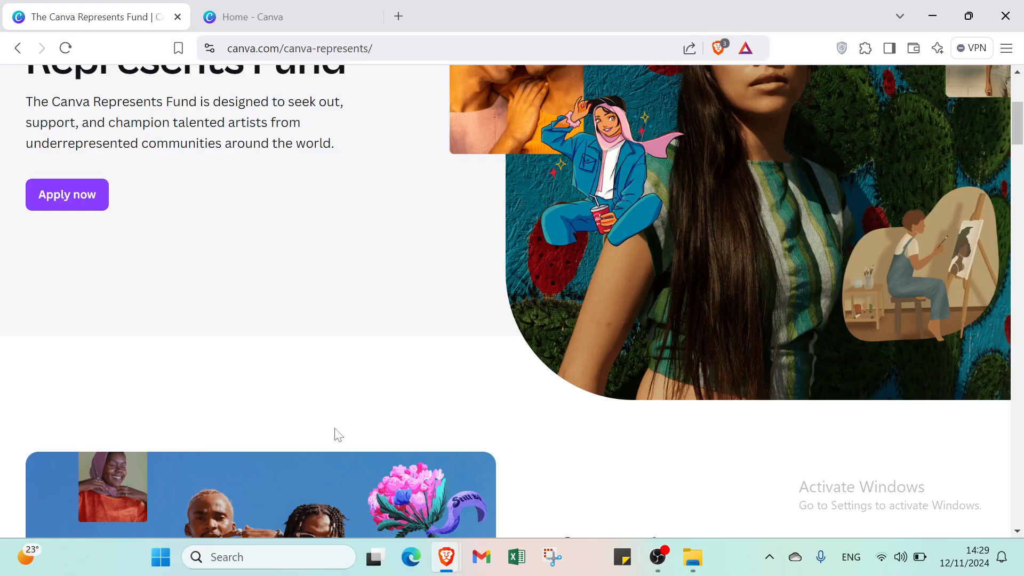
scroll(490, 434, up, 5)
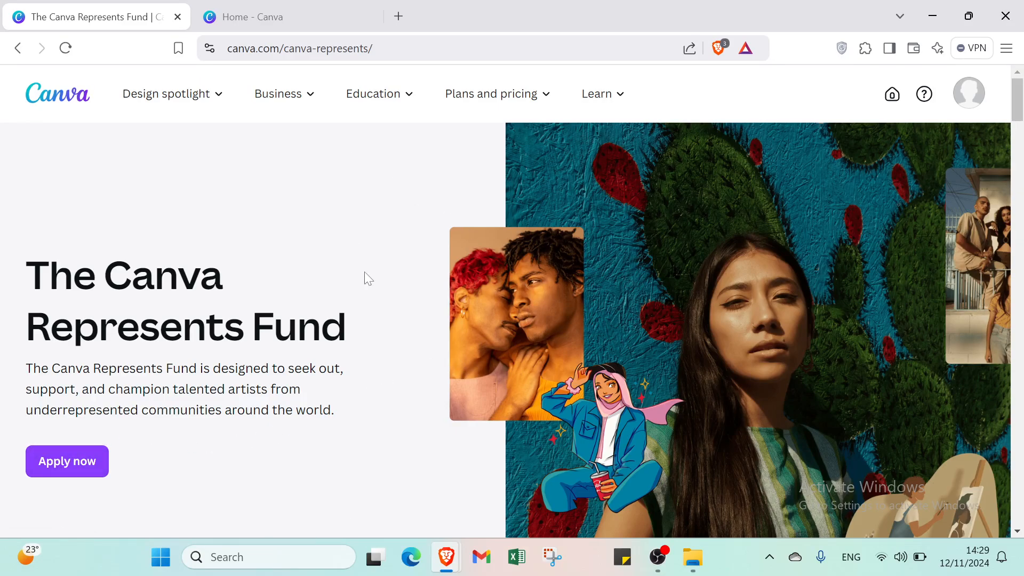
click(292, 22)
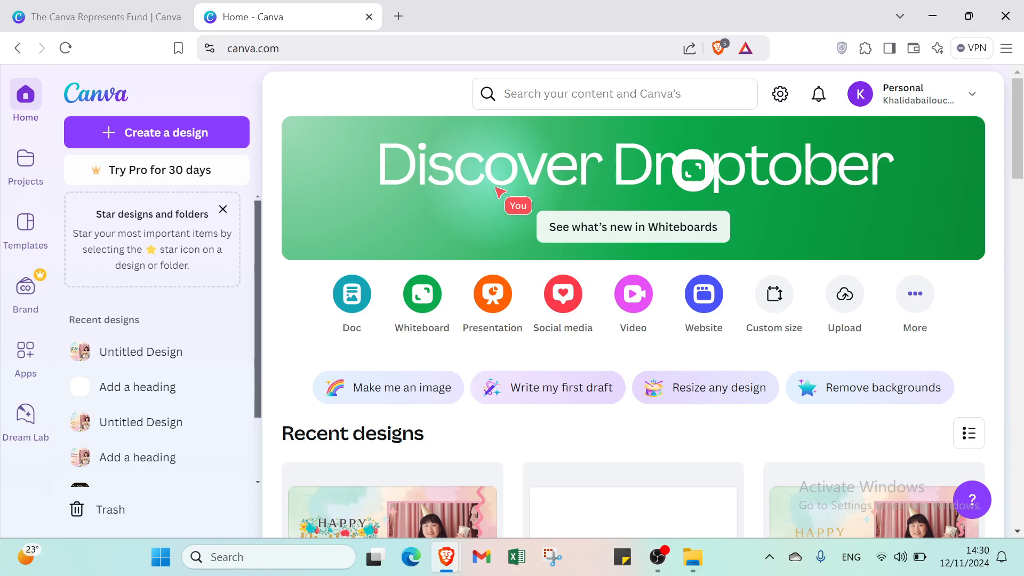
click(101, 15)
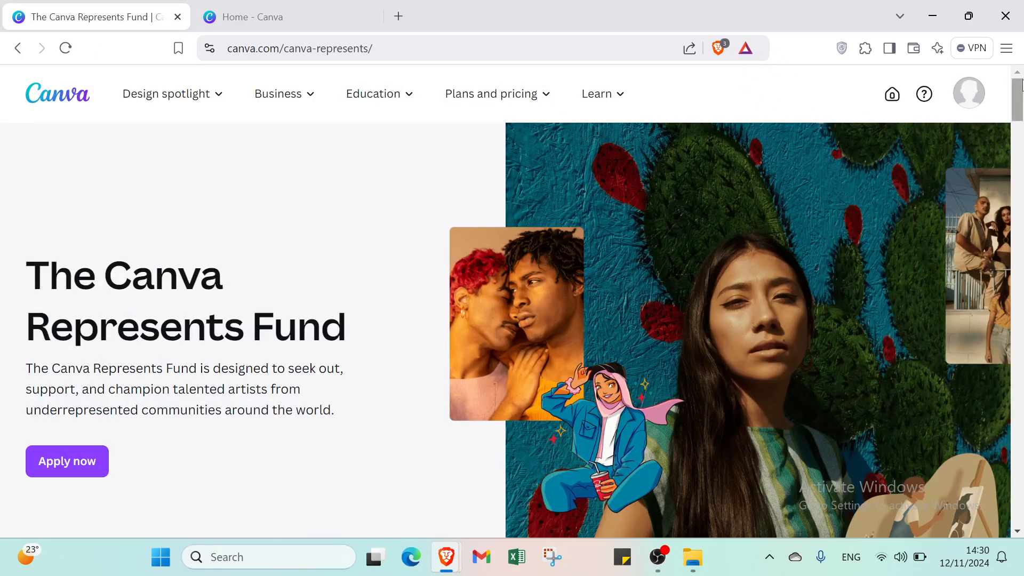
click(971, 97)
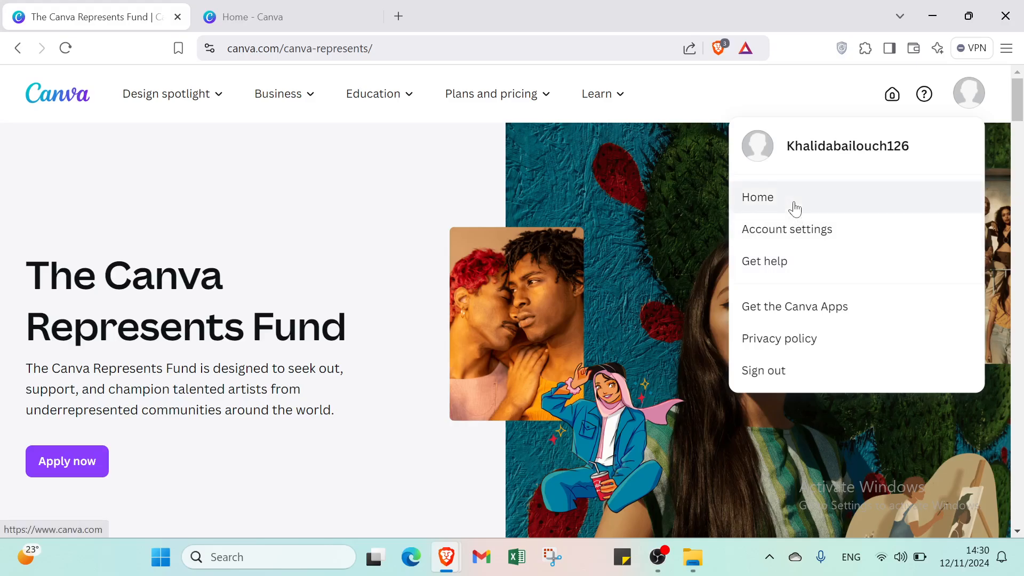
click(309, 7)
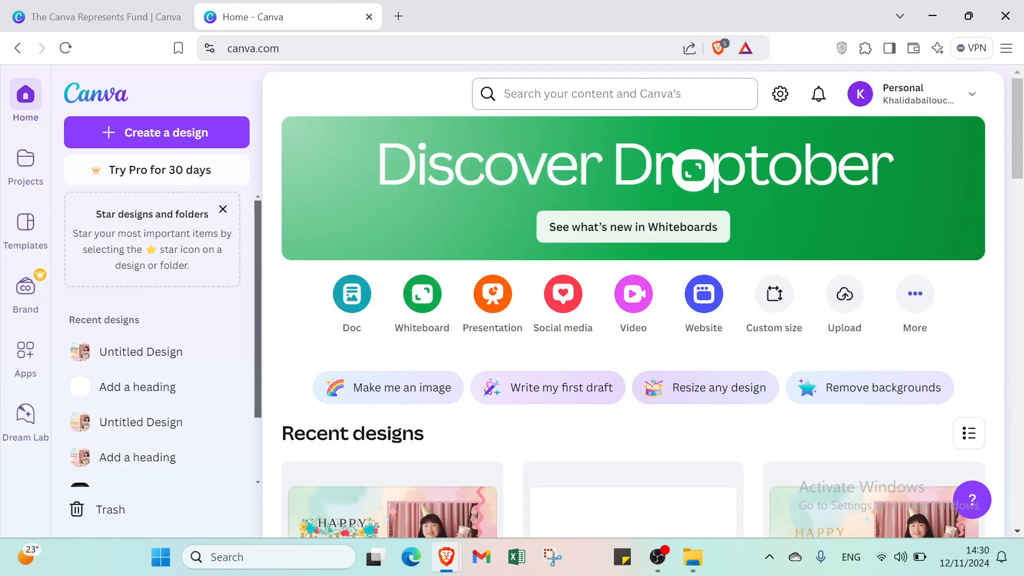
View the search suggestions limited to All your content, and remove that restriction.
click(615, 94)
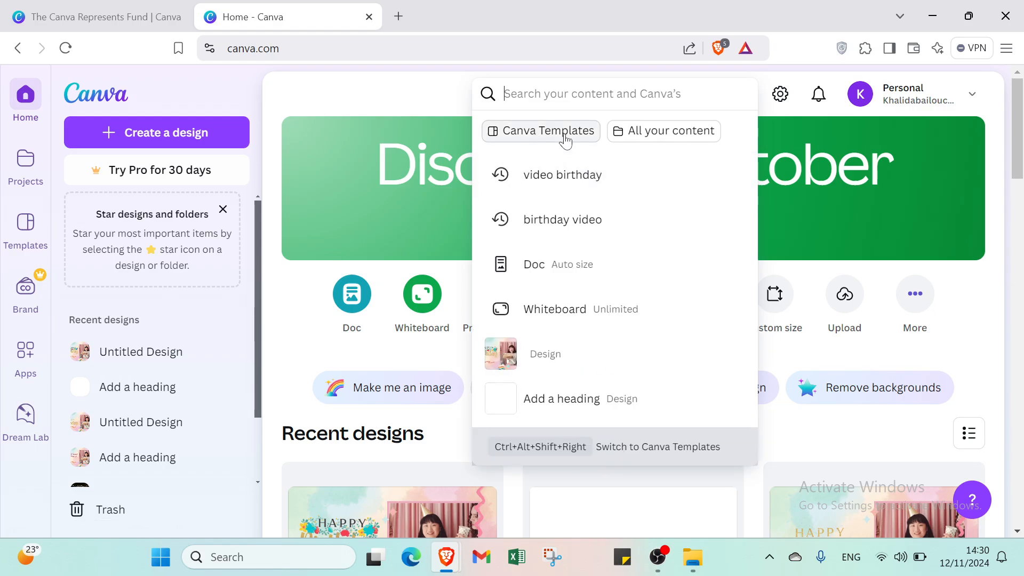
click(655, 139)
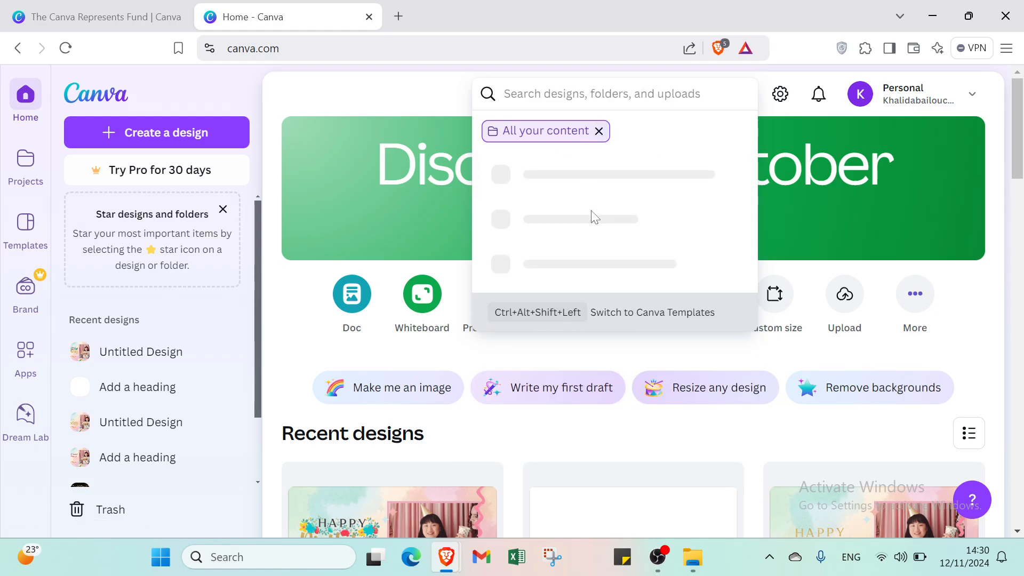
scroll(566, 192, down, 1)
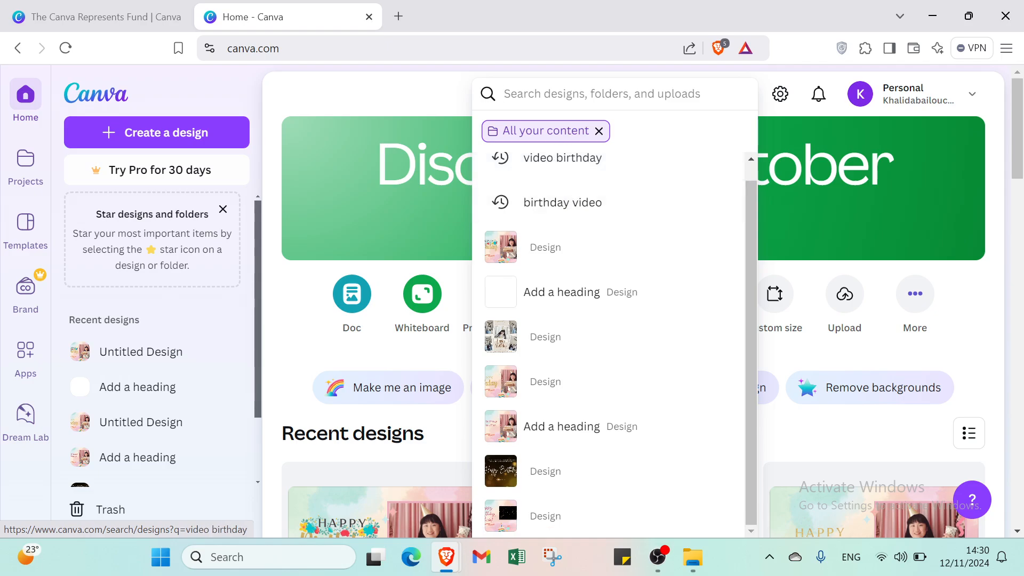
click(599, 131)
click(455, 82)
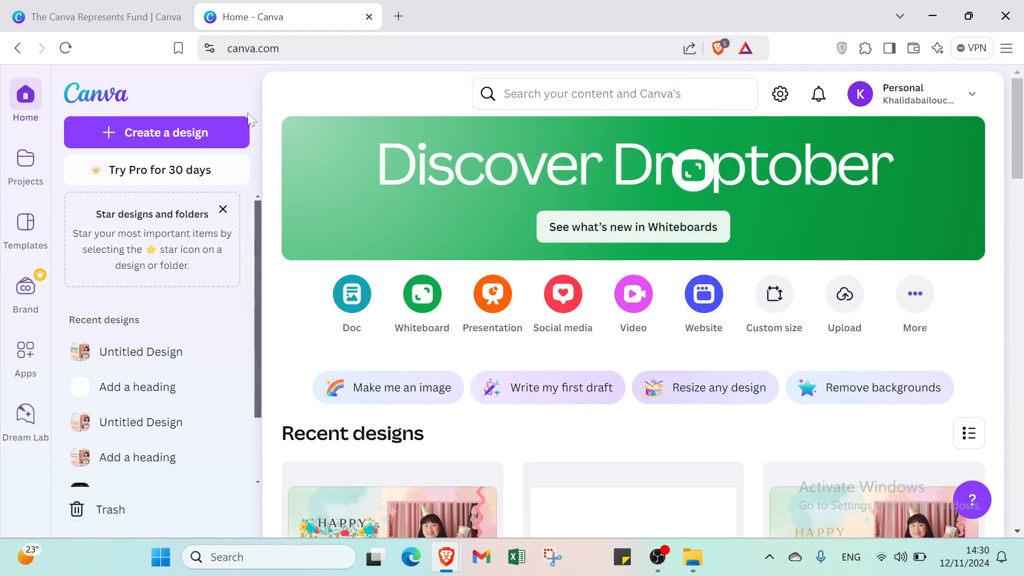
Look through the design types offered for a new design, including the More and Videos categories, without creating one.
click(191, 136)
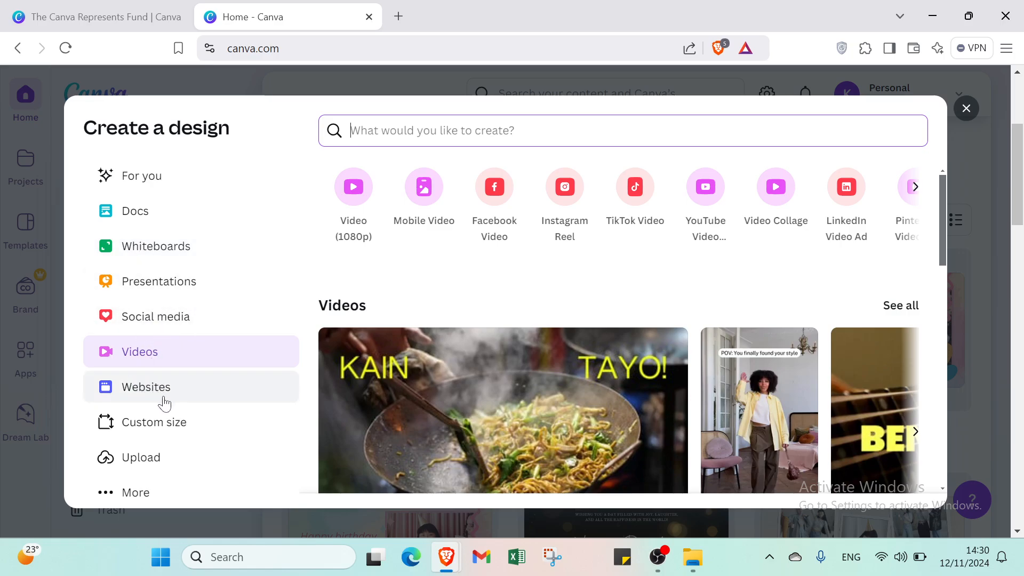
click(164, 483)
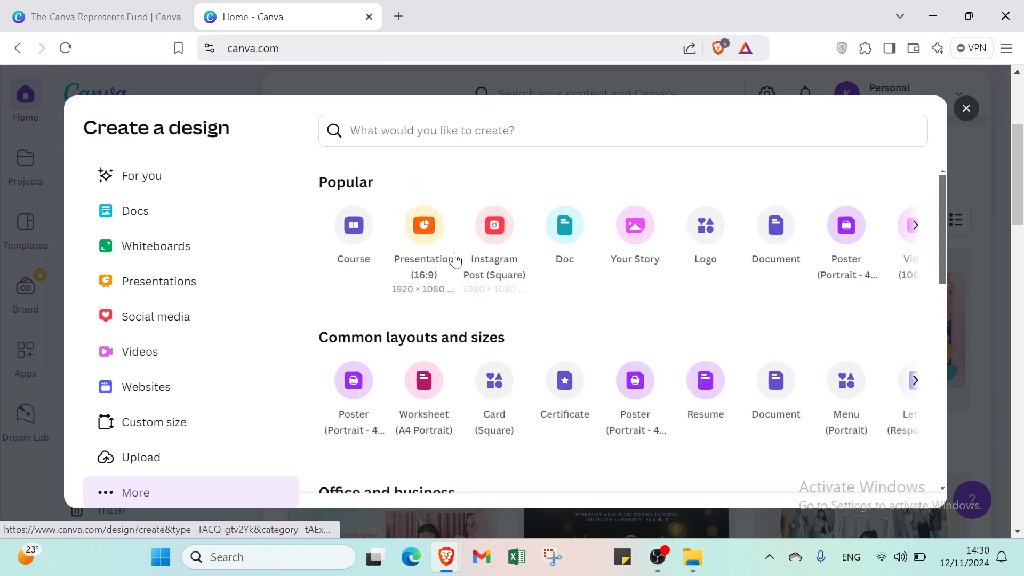
click(915, 225)
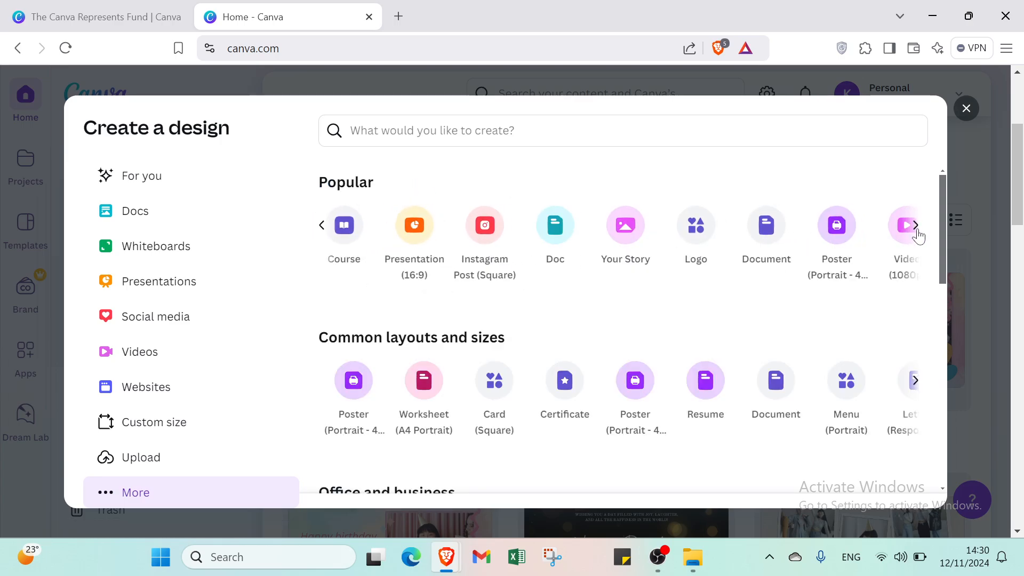
click(915, 225)
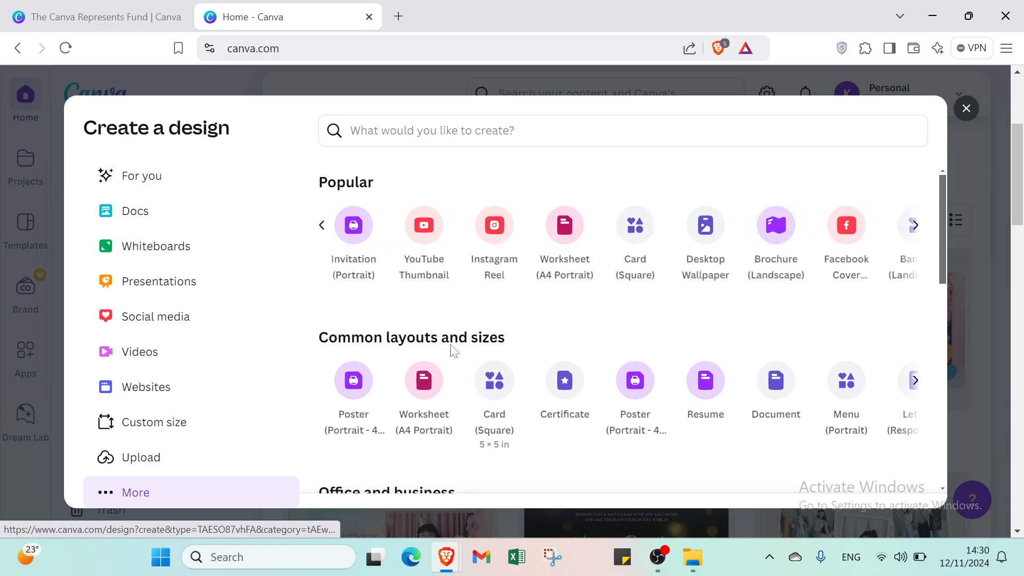
scroll(540, 348, down, 2)
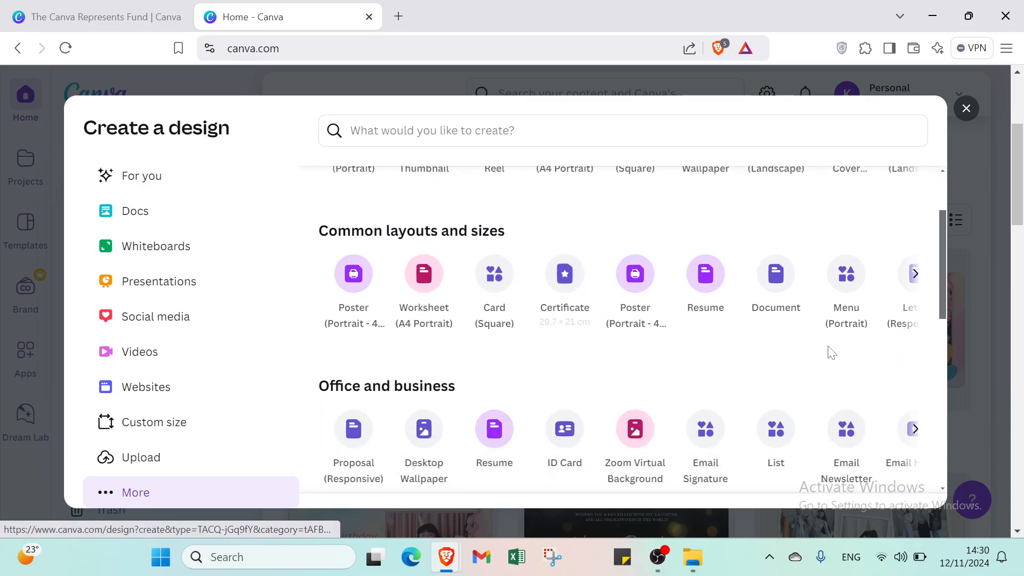
scroll(381, 438, down, 3)
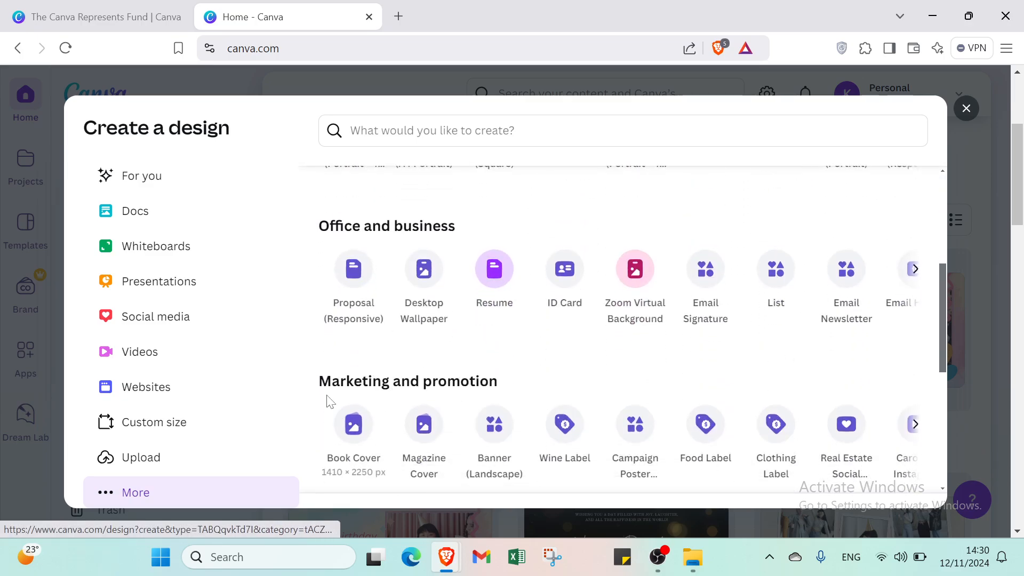
scroll(389, 418, down, 5)
scroll(388, 318, down, 1)
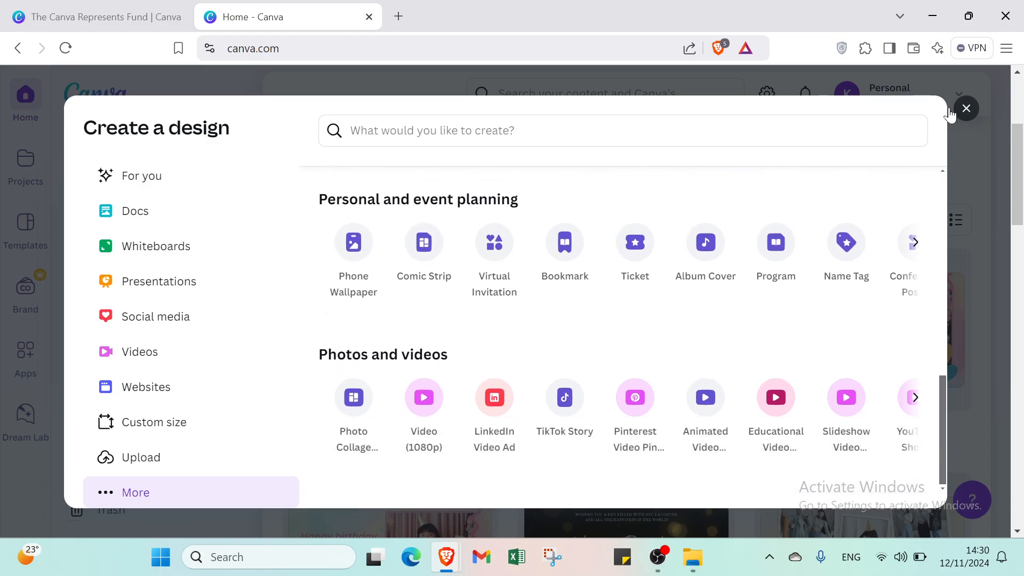
click(123, 353)
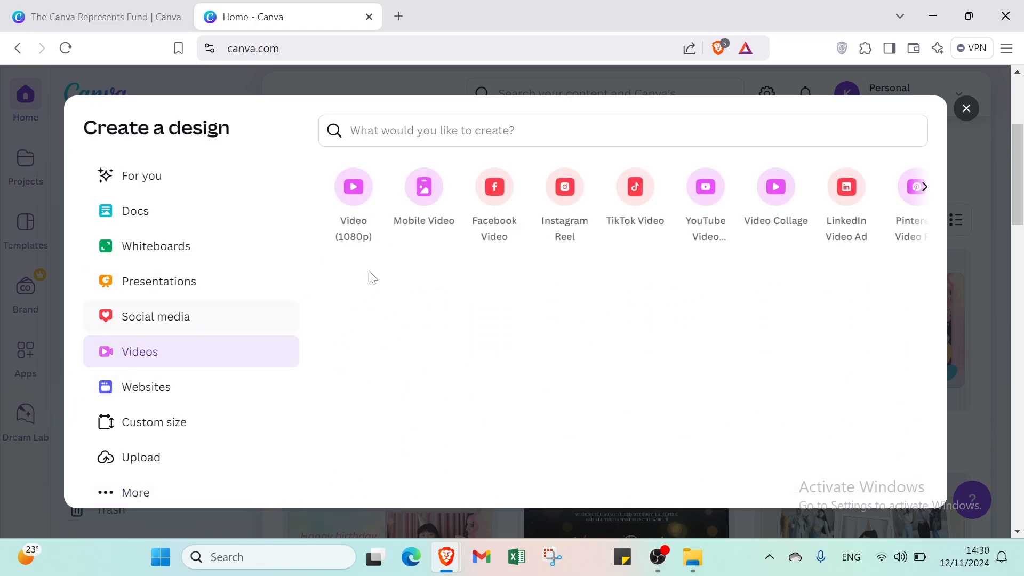
click(964, 110)
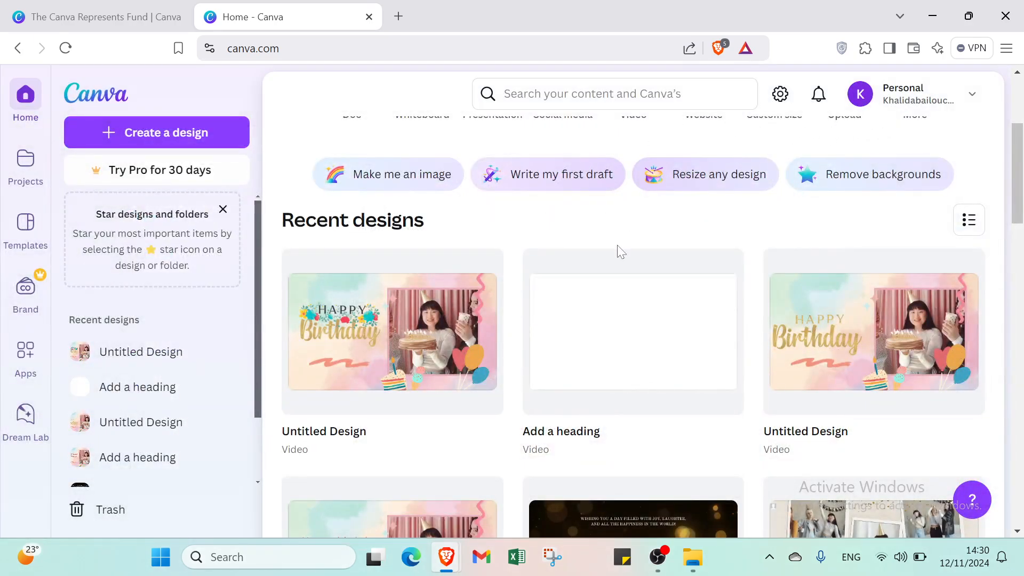
Search for "video birthday" and show all the matching Canva templates.
scroll(618, 252, up, 4)
click(555, 94)
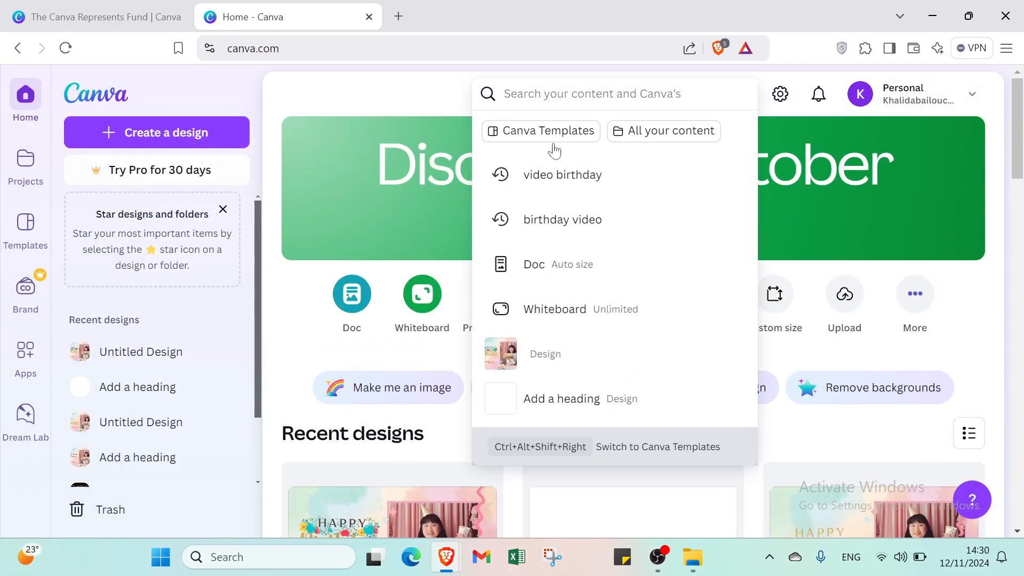
click(558, 173)
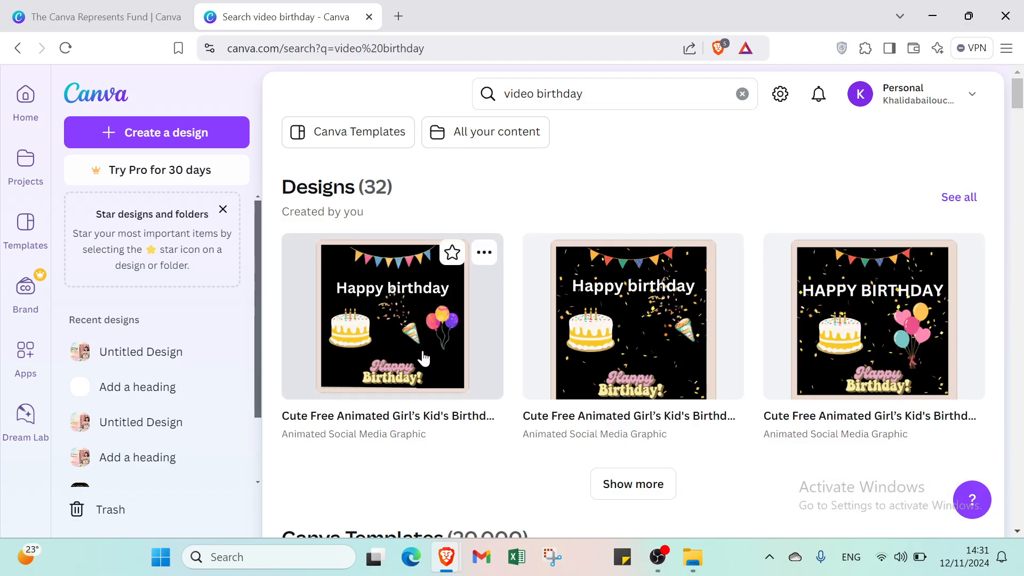
scroll(424, 358, down, 5)
click(958, 282)
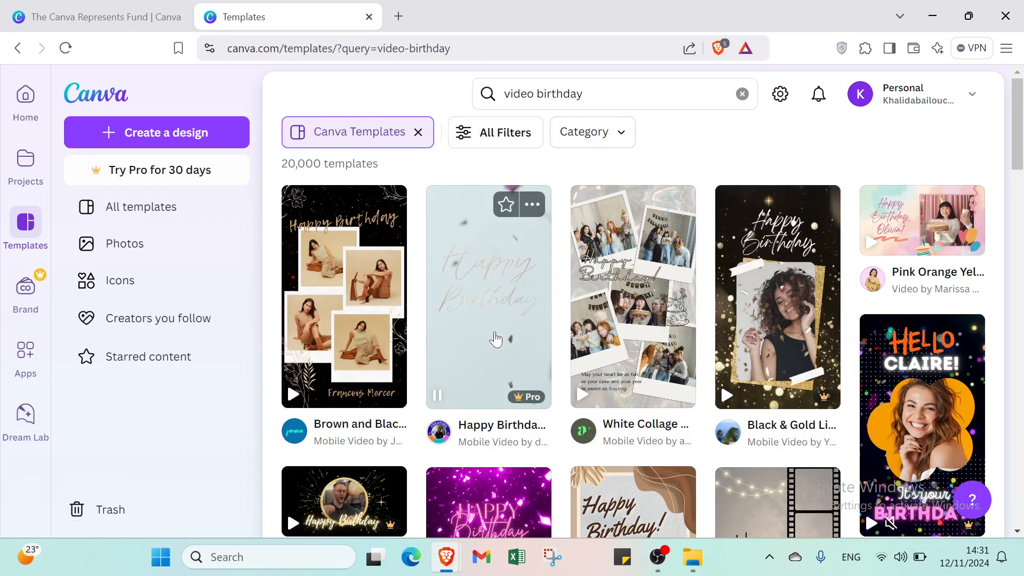
Preview the Happy Birthday Mobile Video template and return to the template results.
click(520, 381)
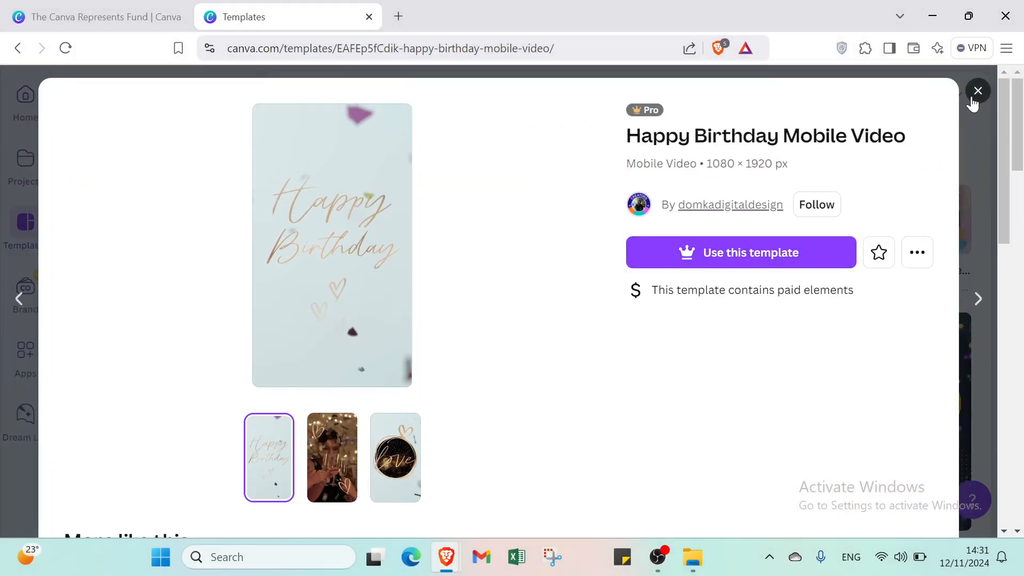
click(972, 99)
Filter the birthday video templates to the Free price and the white color #ffffff.
click(515, 148)
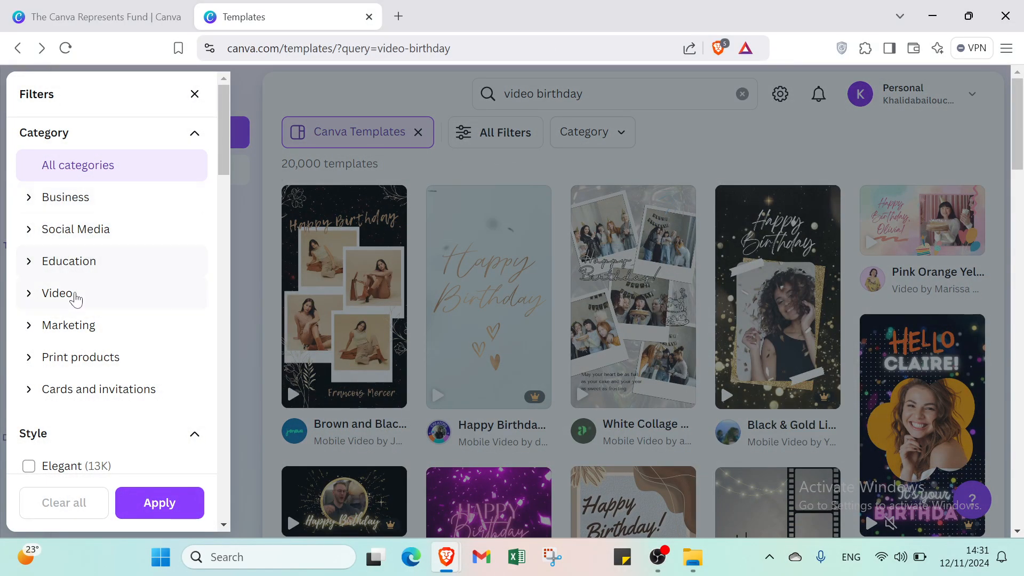
scroll(80, 347, down, 3)
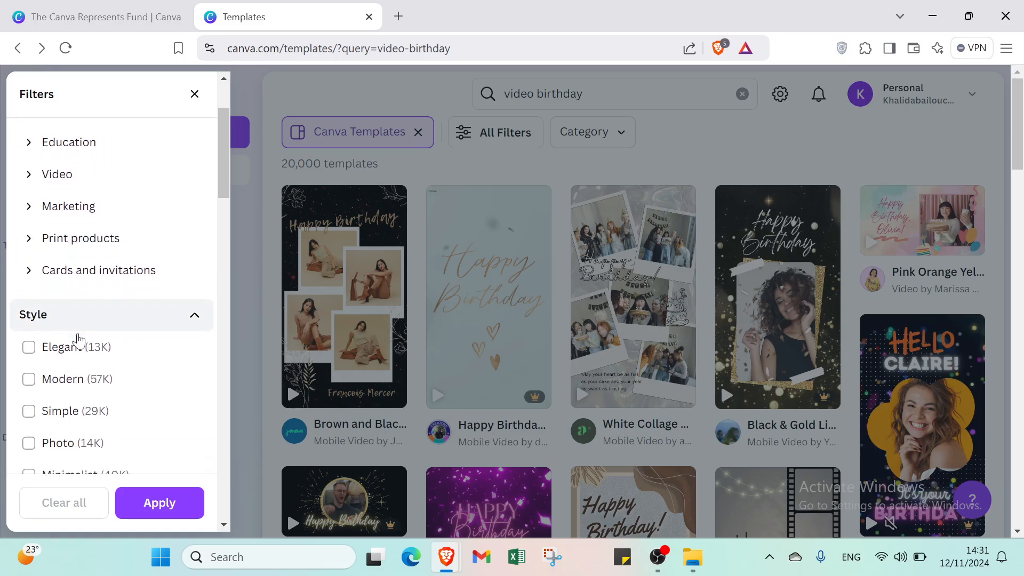
scroll(79, 339, down, 3)
scroll(30, 183, down, 8)
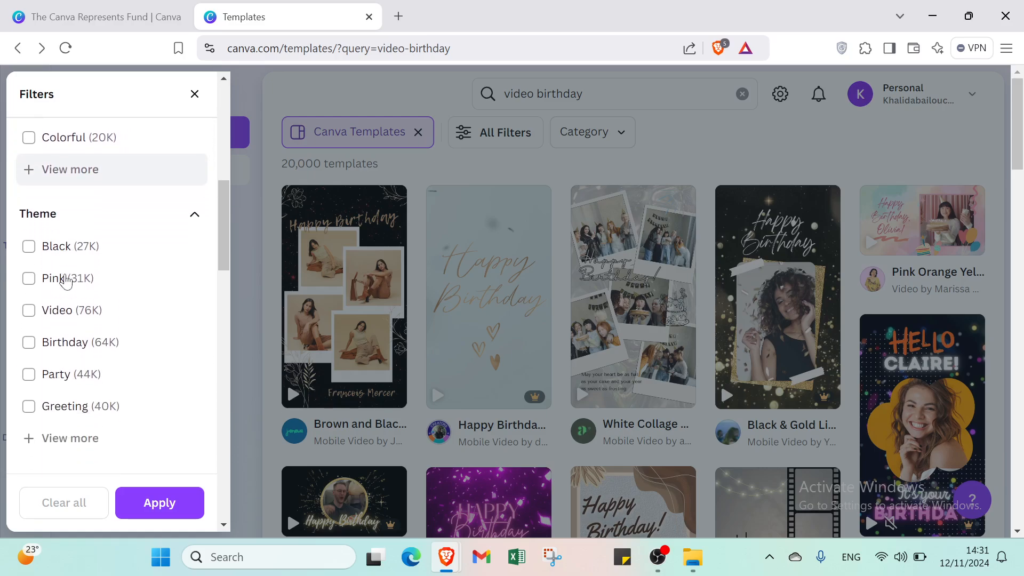
scroll(60, 273, down, 10)
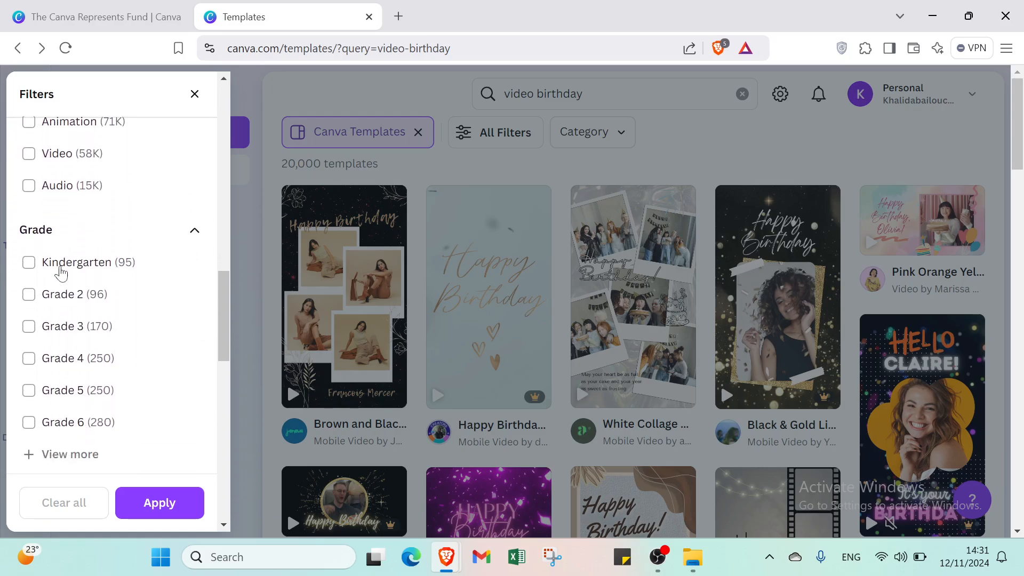
scroll(60, 273, down, 8)
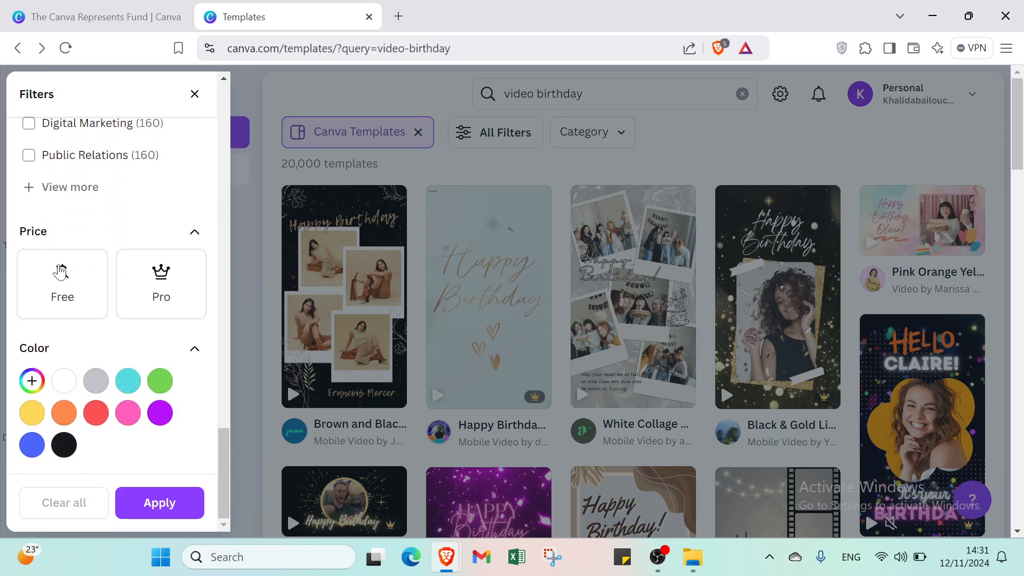
click(60, 273)
click(64, 380)
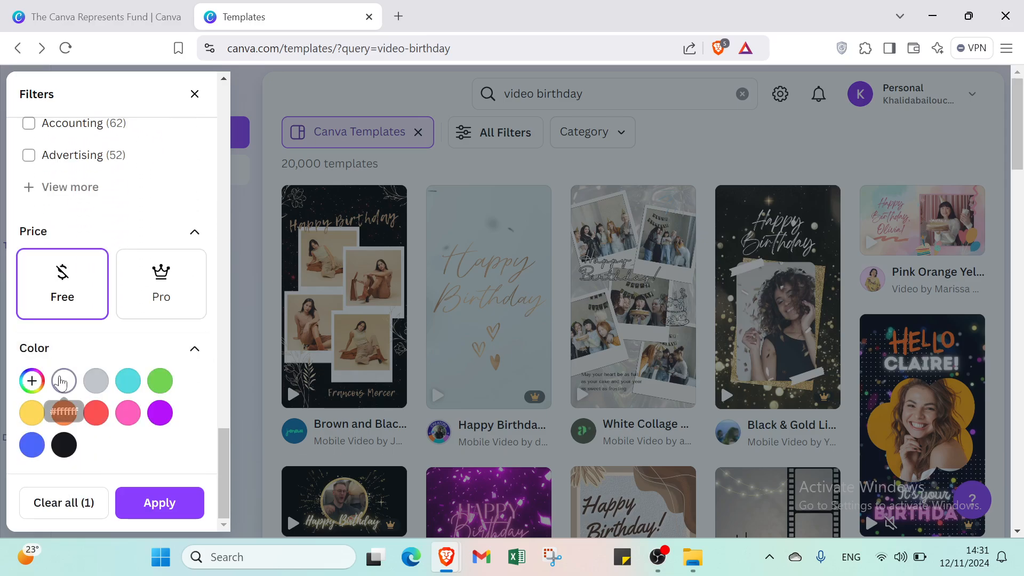
click(151, 512)
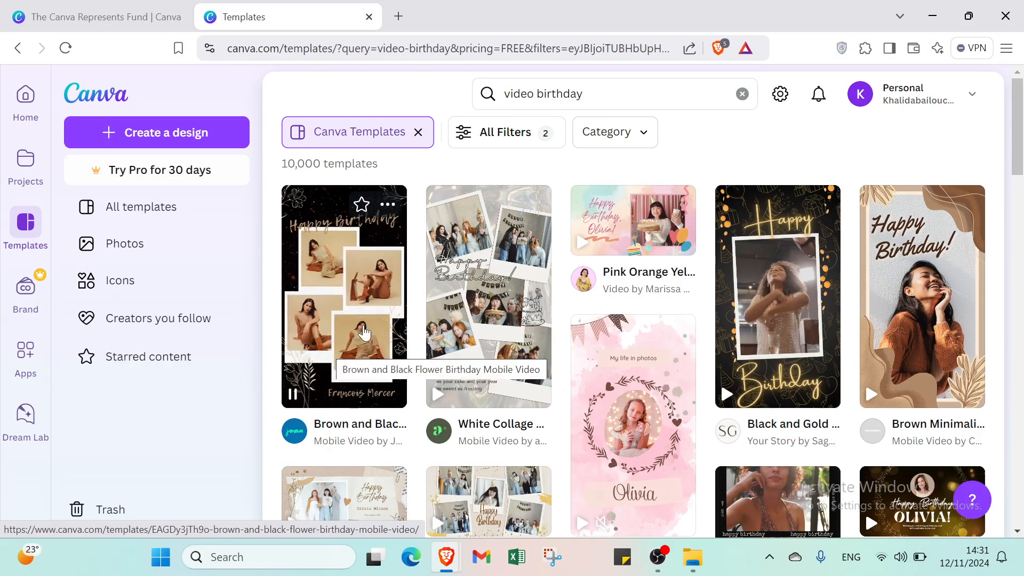
Leave the birthday template results and create a blank Video (1080p) design.
scroll(362, 280, down, 4)
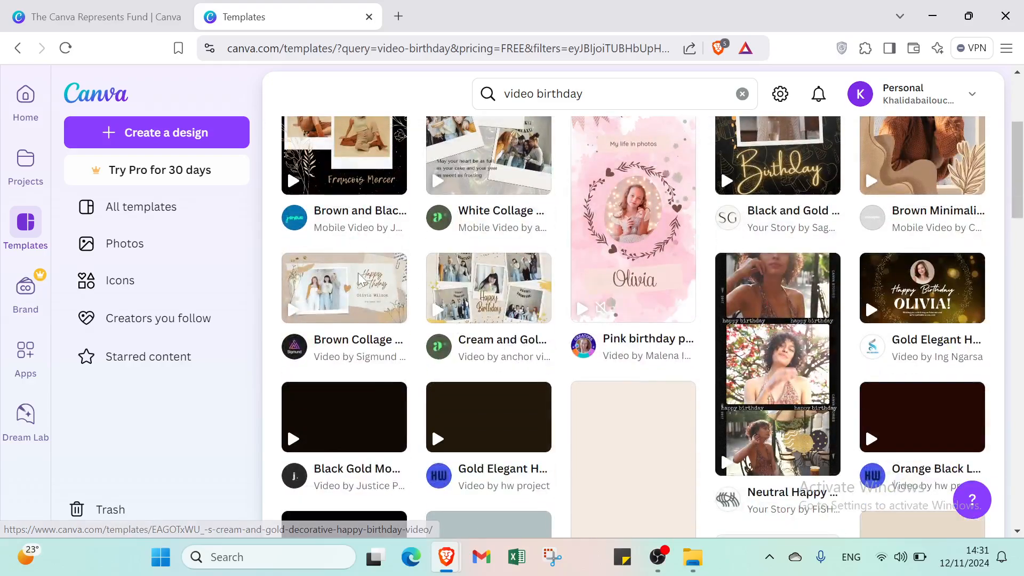
scroll(360, 278, up, 4)
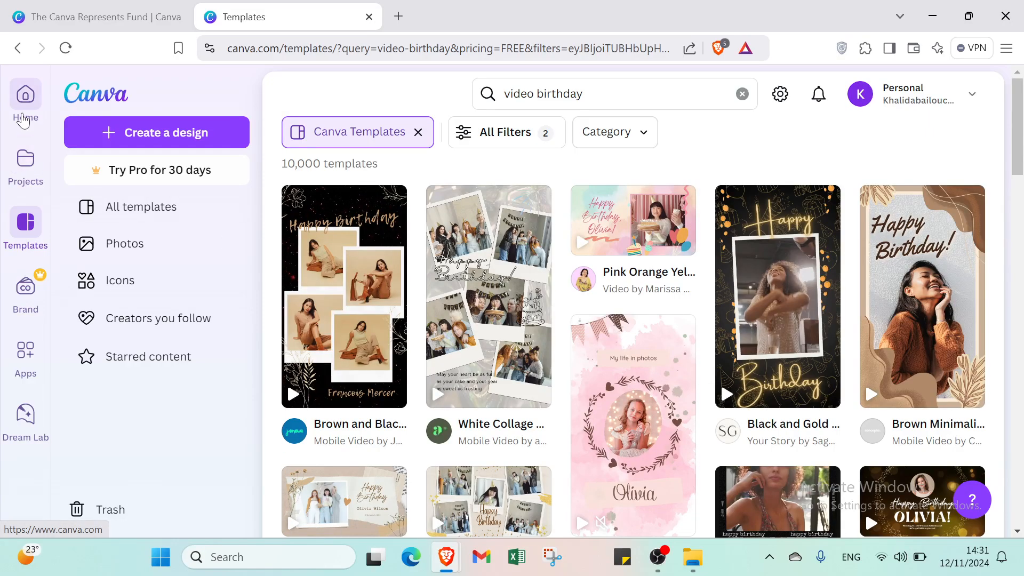
click(38, 96)
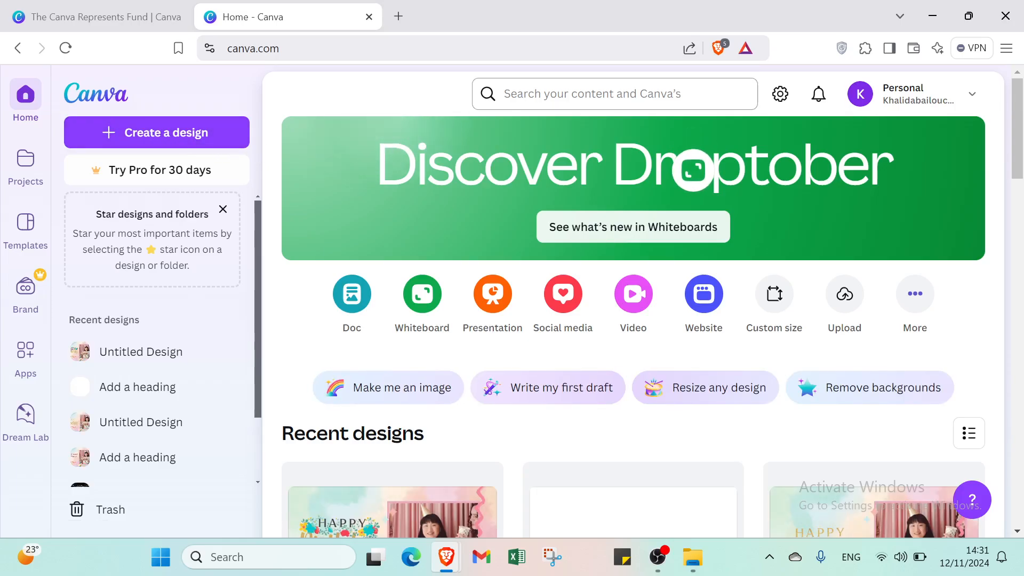
click(238, 132)
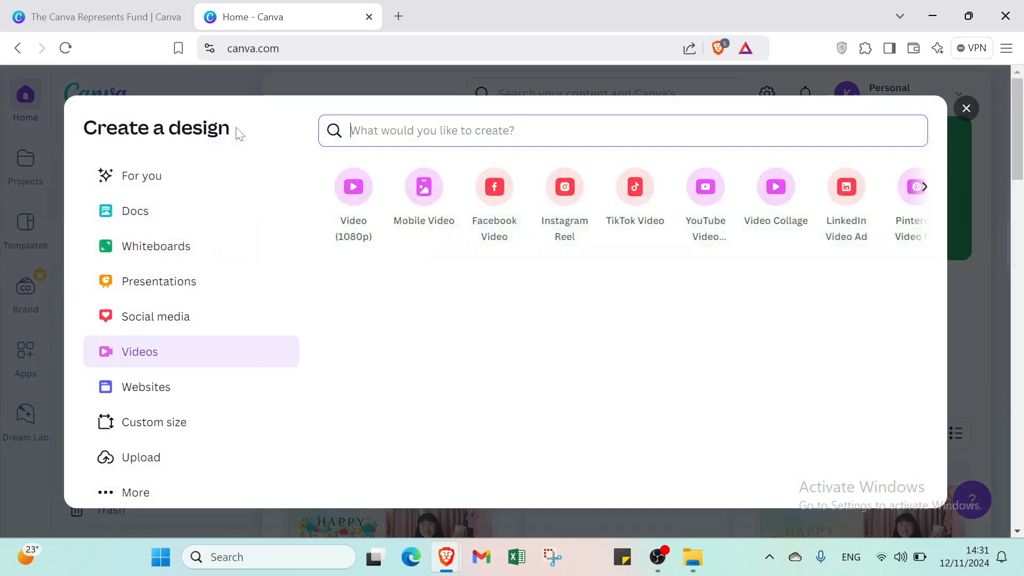
click(346, 205)
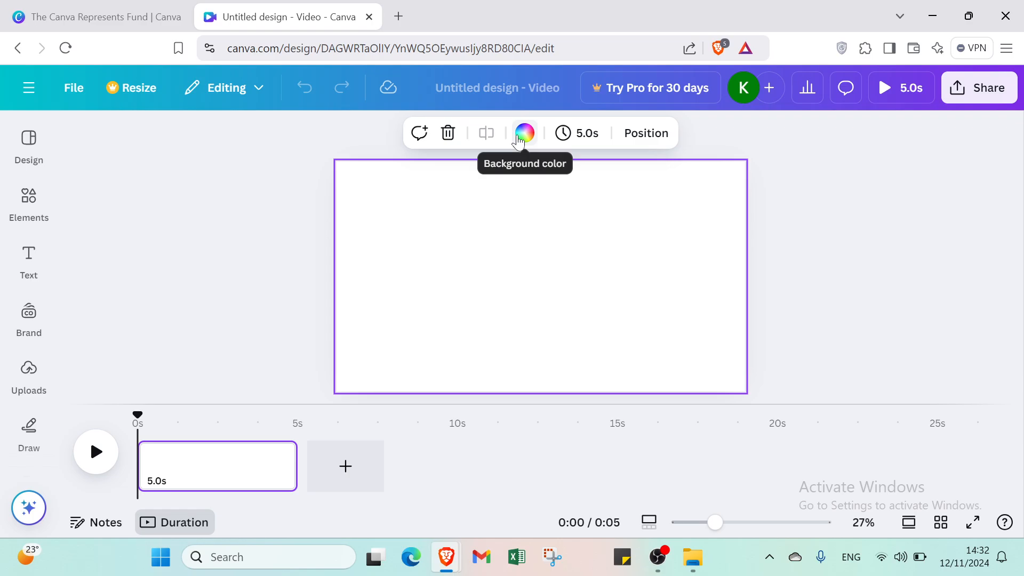
Look through the solid and gradient background colors available for the page without applying one.
click(519, 137)
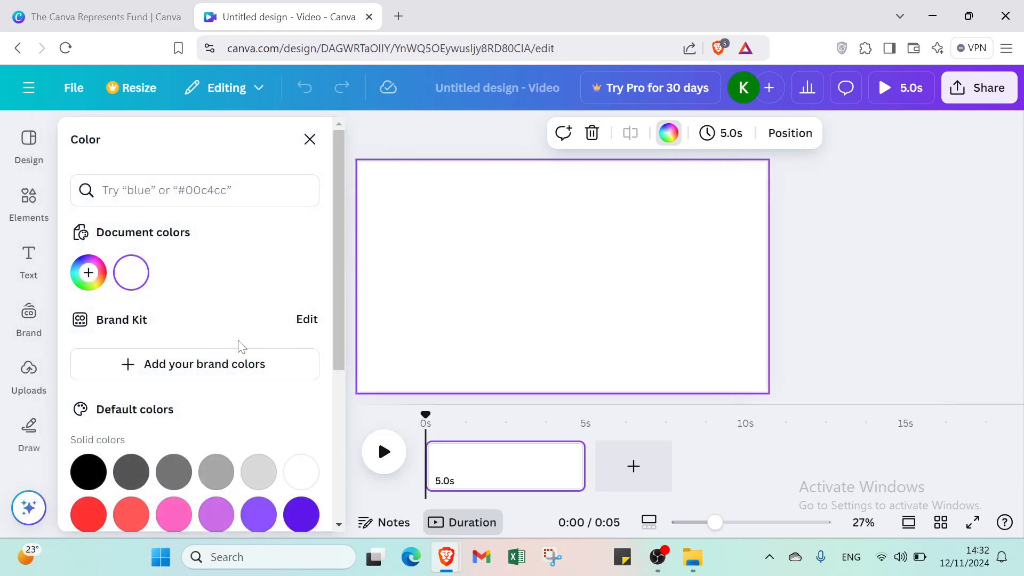
scroll(179, 451, down, 5)
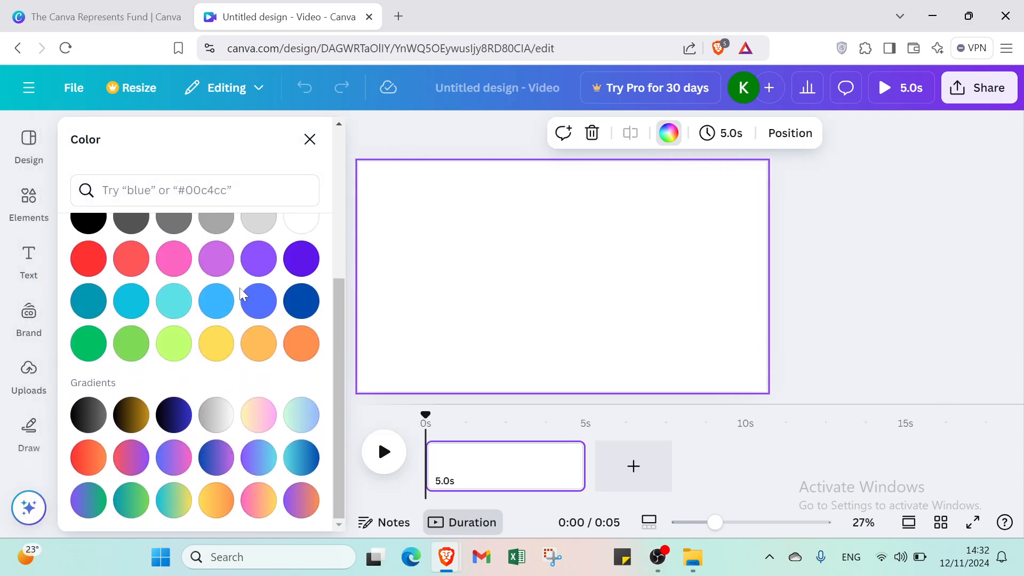
click(310, 139)
Add the uploaded purple light-rays image to the page and enlarge it from the page's upper-left corner.
click(29, 371)
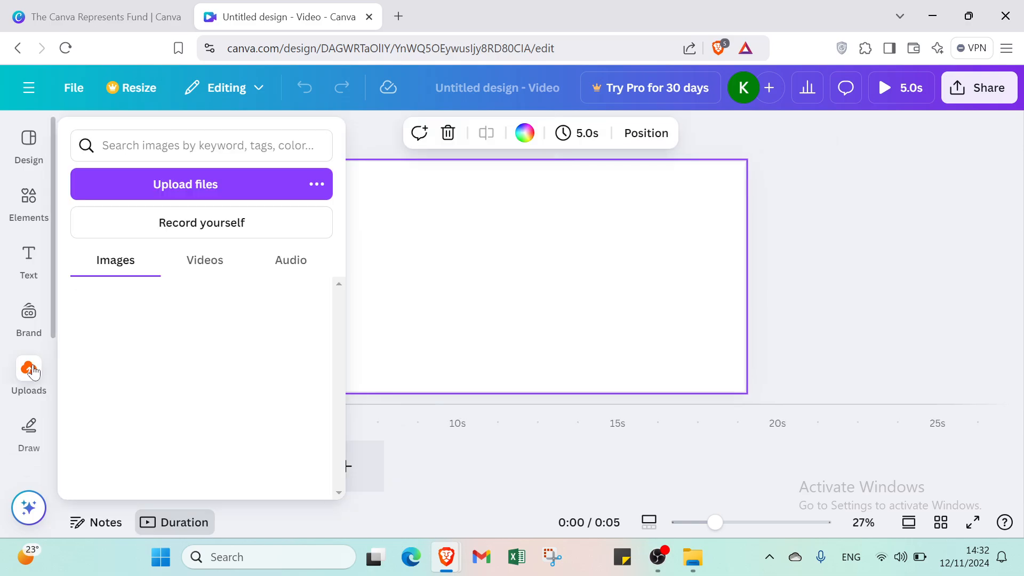
click(138, 493)
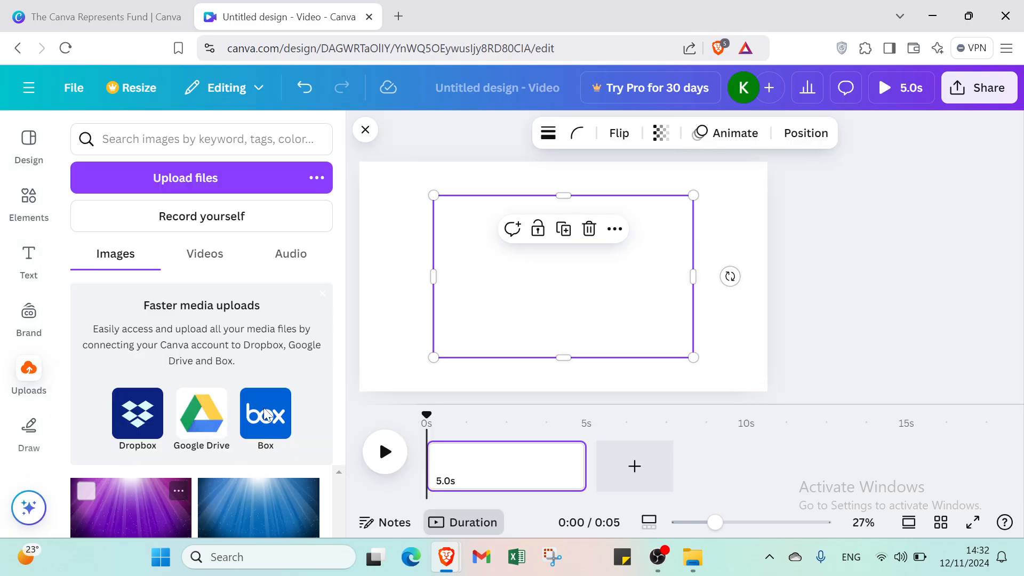
drag(433, 196, 372, 156)
drag(443, 216, 463, 242)
drag(390, 184, 360, 162)
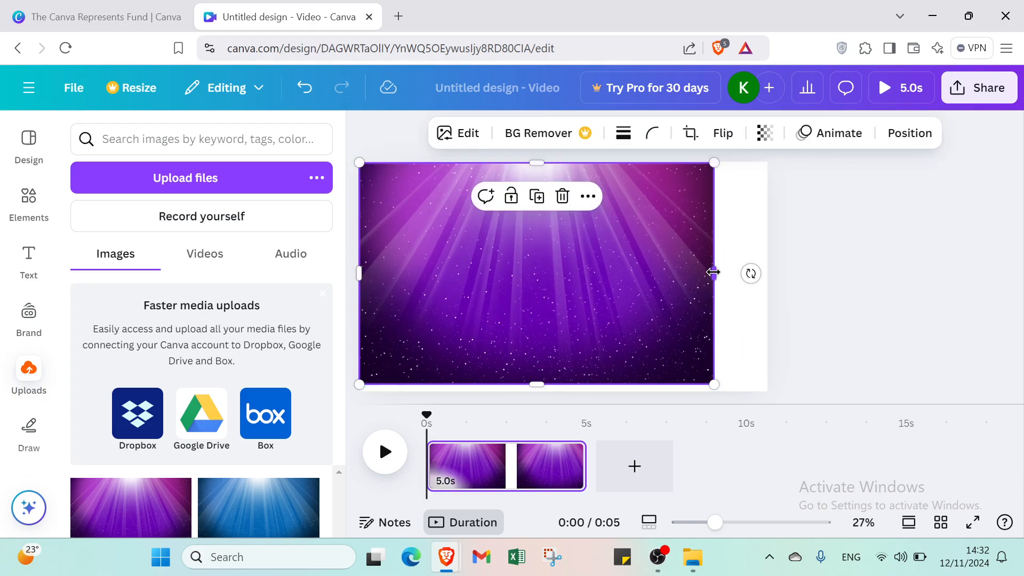
Stretch the purple light-rays image to cover the full width and height of the page.
drag(714, 273, 768, 276)
click(848, 256)
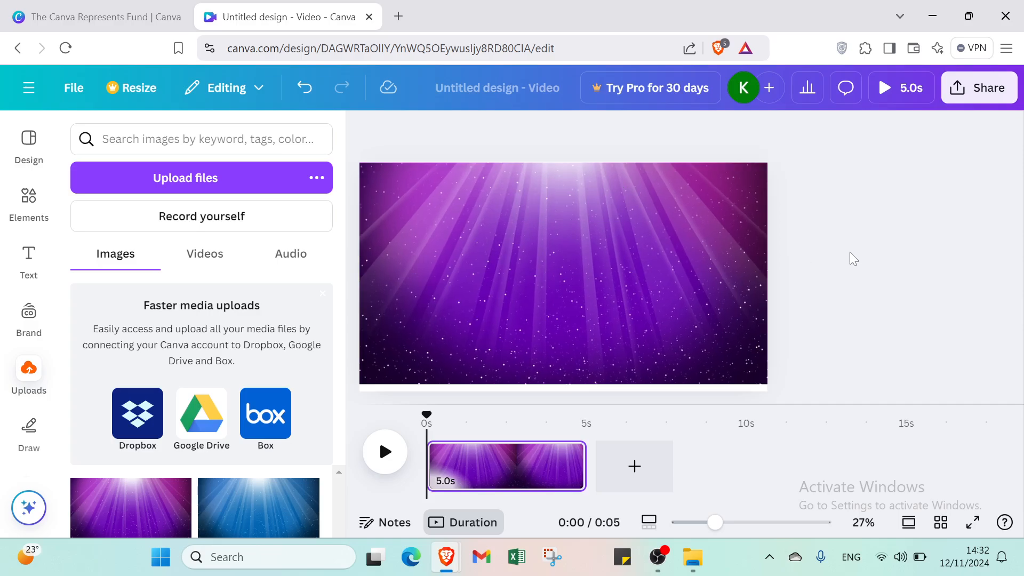
click(536, 363)
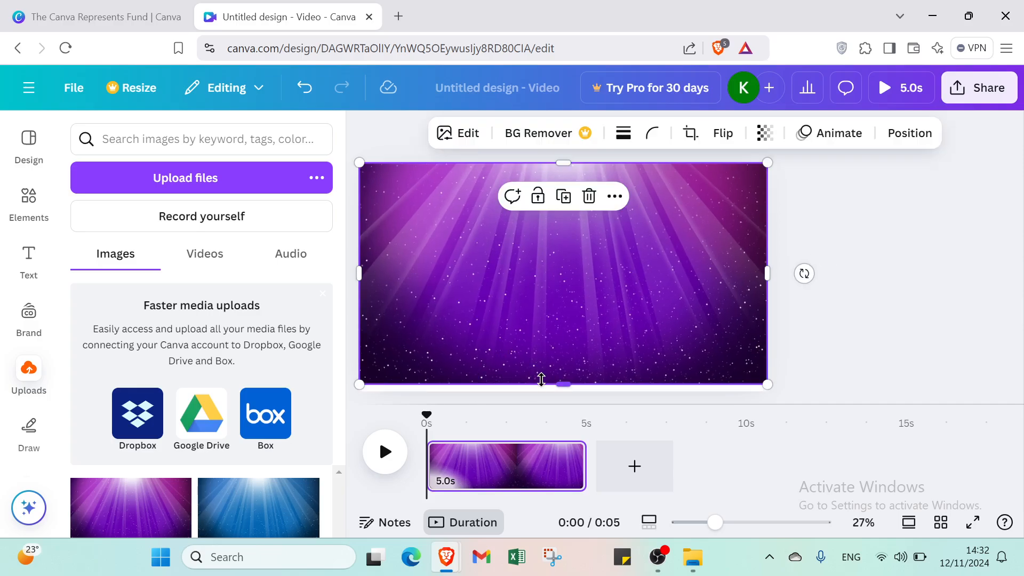
drag(564, 384, 568, 389)
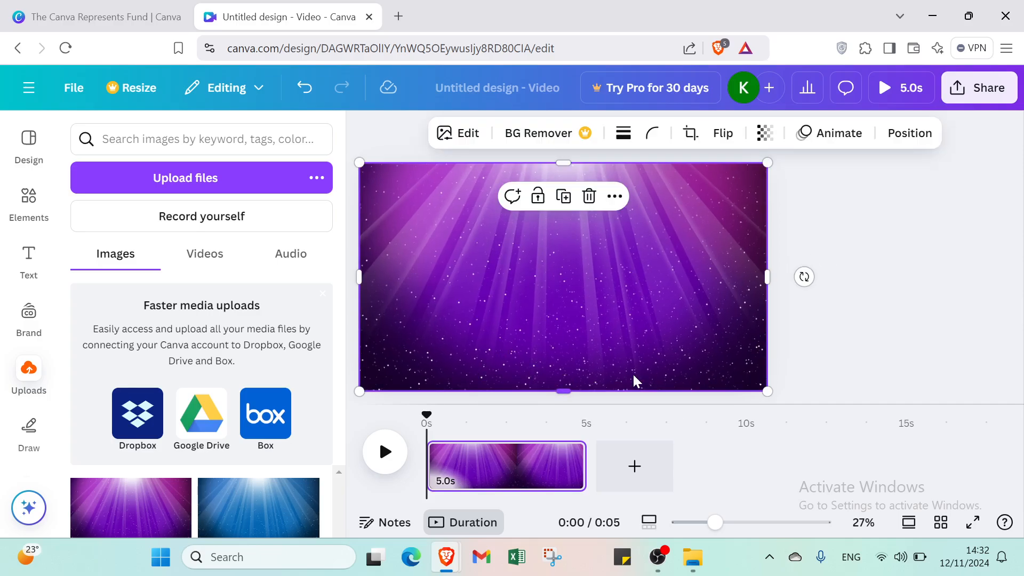
click(970, 294)
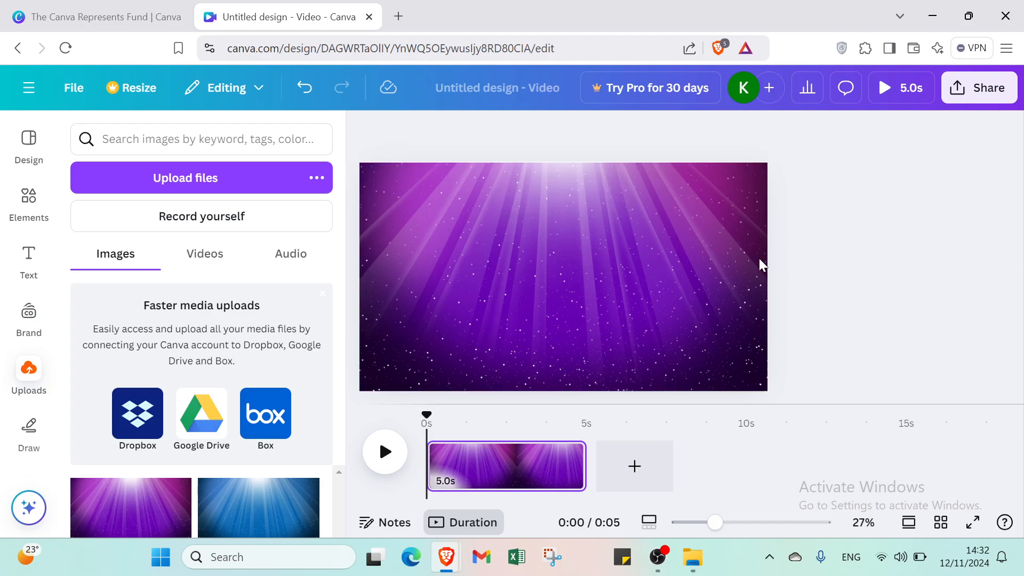
Add a default heading text to the page and reduce its font size to 82.
click(33, 256)
click(153, 368)
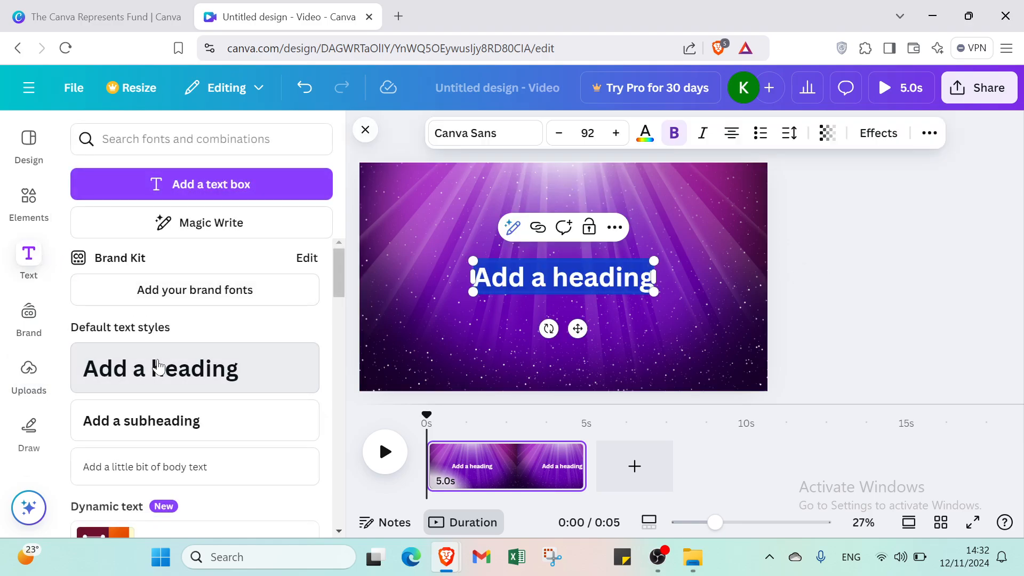
click(557, 133)
click(556, 135)
click(555, 136)
click(554, 134)
click(554, 135)
click(555, 135)
click(554, 134)
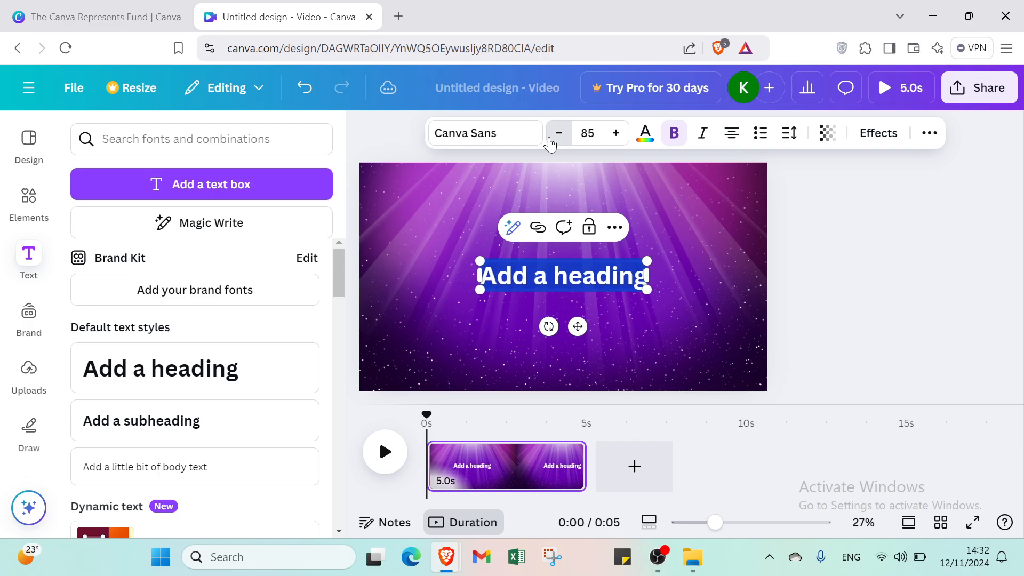
click(554, 135)
click(555, 135)
click(554, 134)
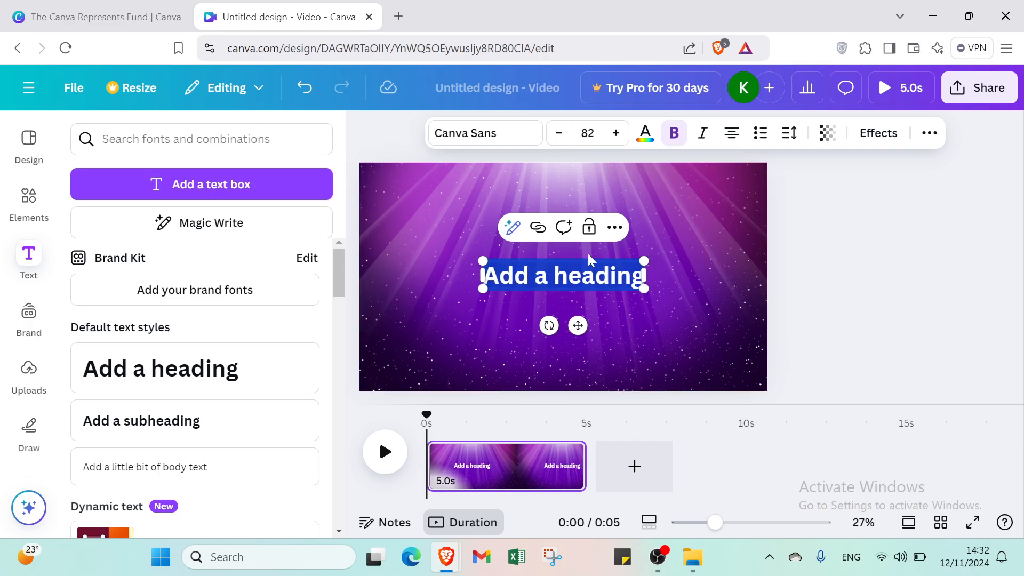
Delete the heading text from the page.
right_click(595, 284)
click(413, 273)
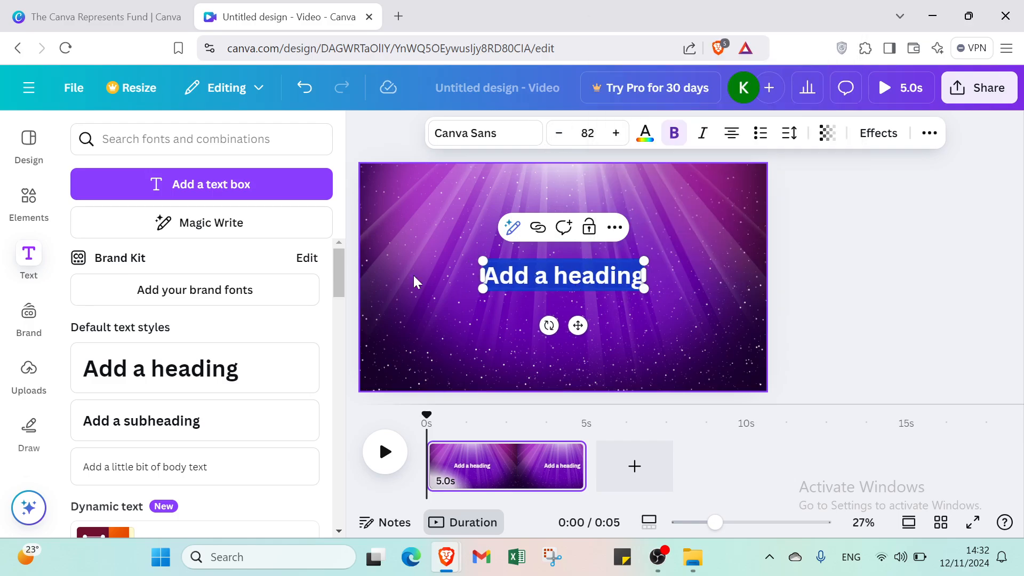
click(419, 274)
click(535, 273)
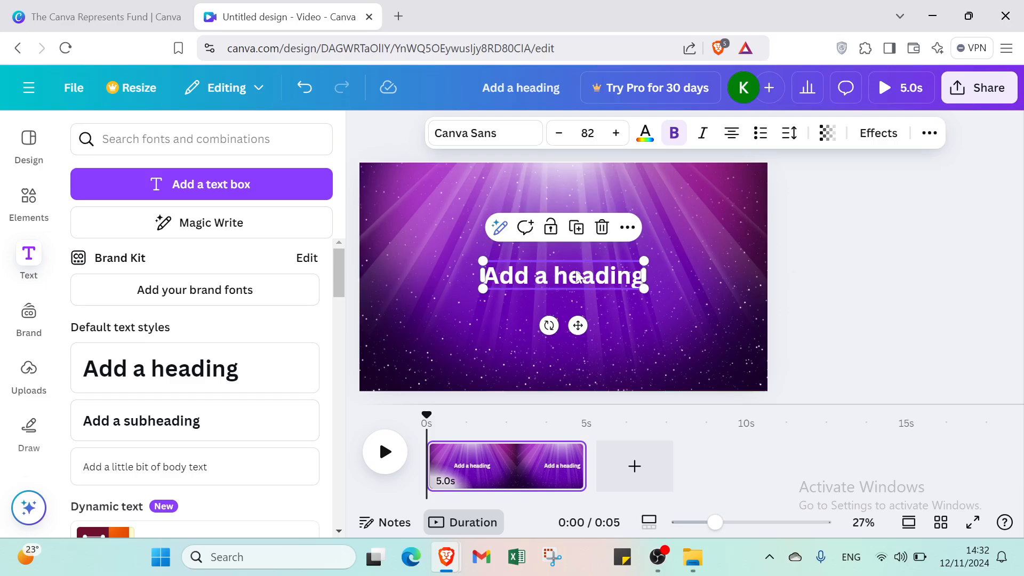
click(601, 235)
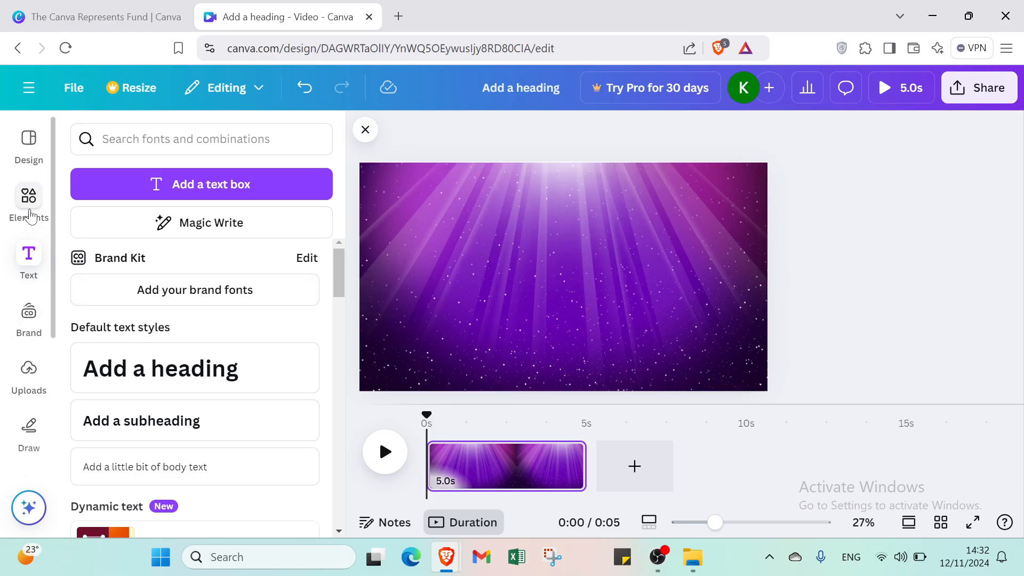
Search the elements for "video birthday" and browse the matching graphics.
click(29, 212)
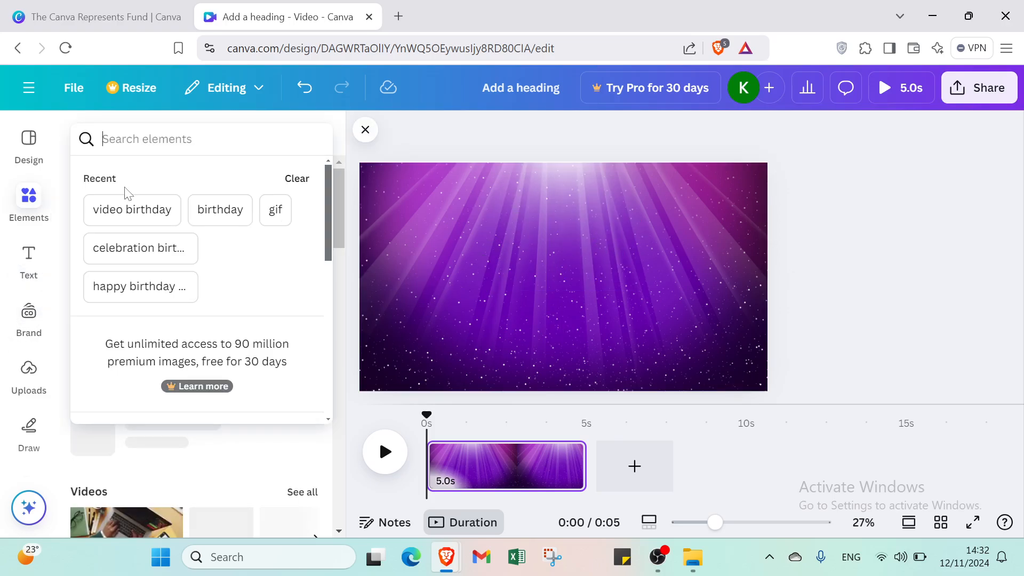
click(127, 206)
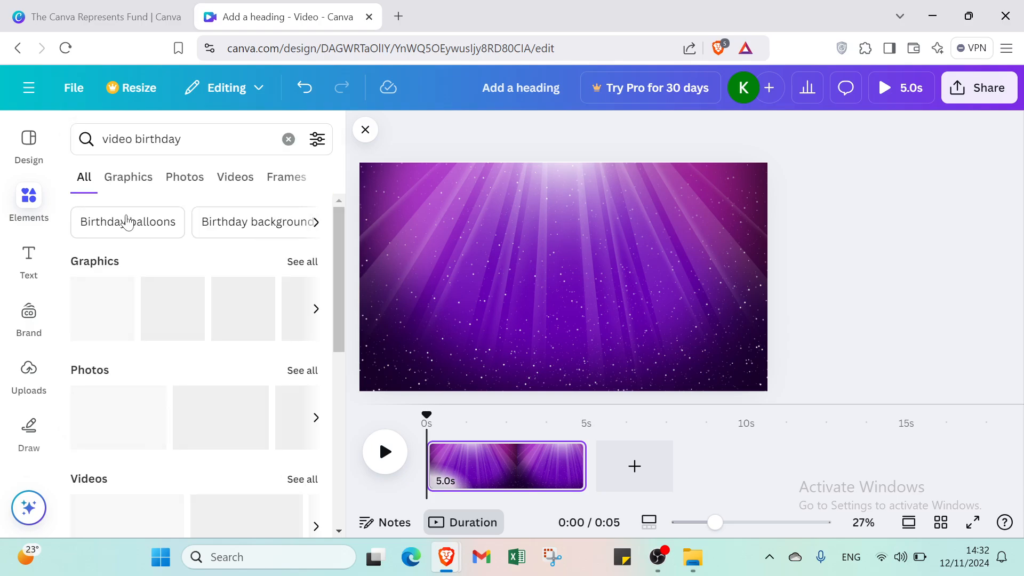
click(142, 179)
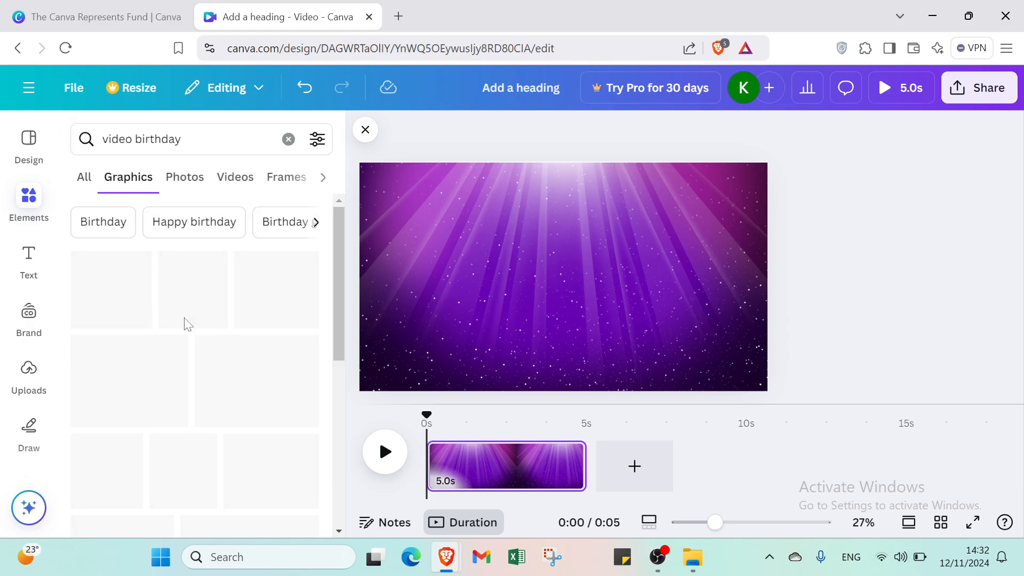
scroll(159, 322, down, 10)
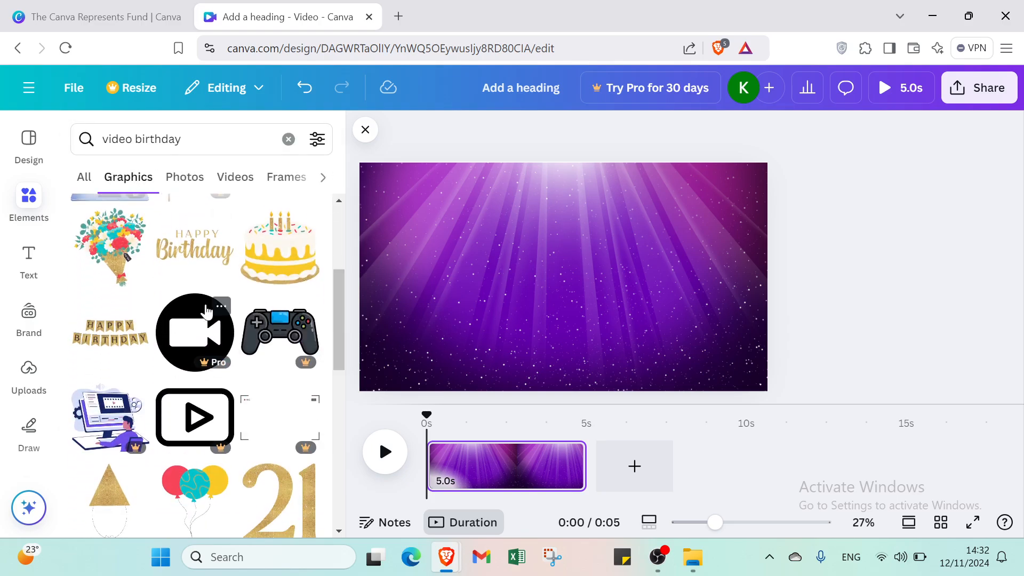
scroll(193, 295, down, 3)
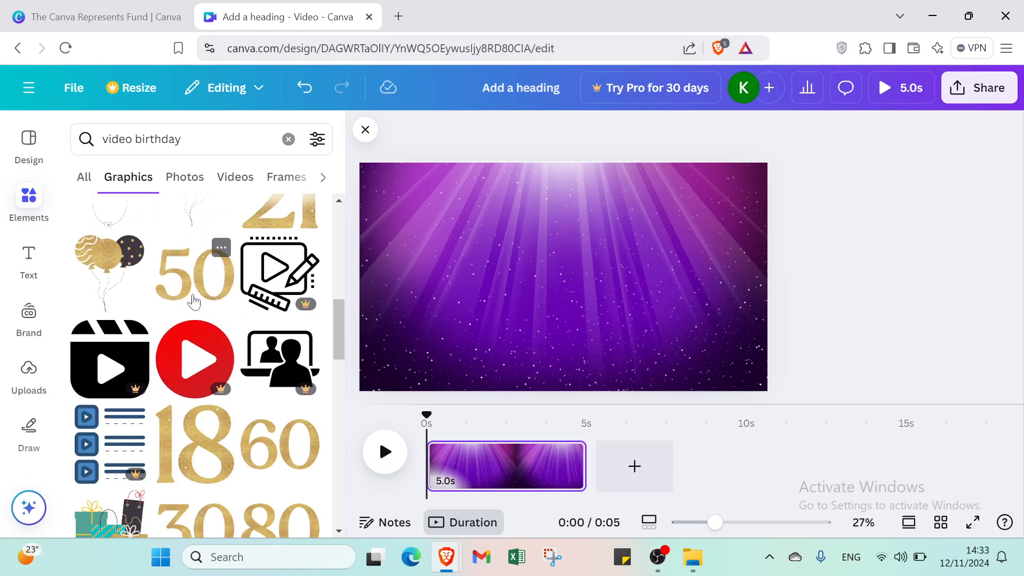
scroll(208, 374, down, 5)
scroll(223, 337, down, 3)
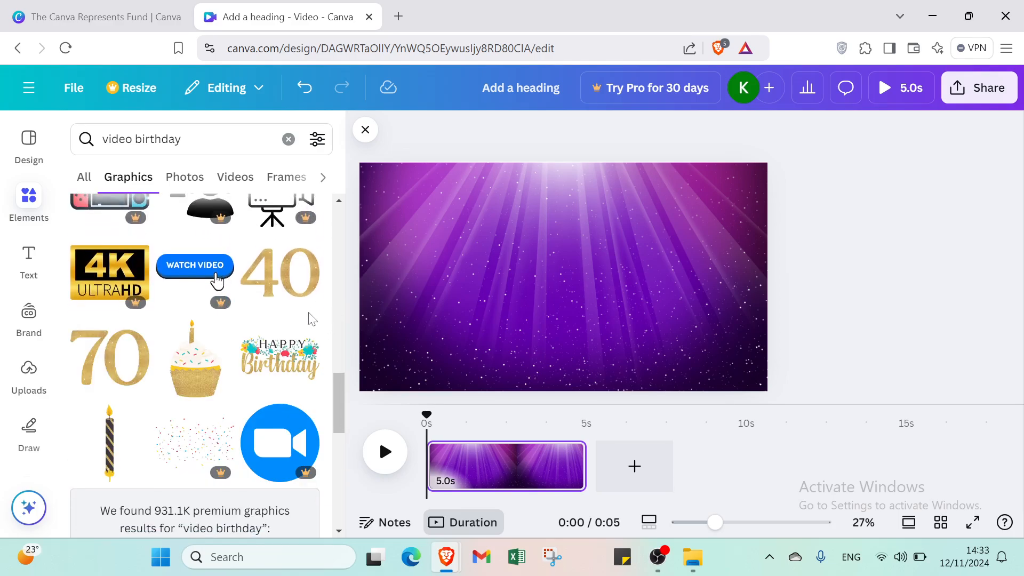
Add the floral Happy Birthday graphic, shrink it and place it in the upper middle of the page.
click(300, 363)
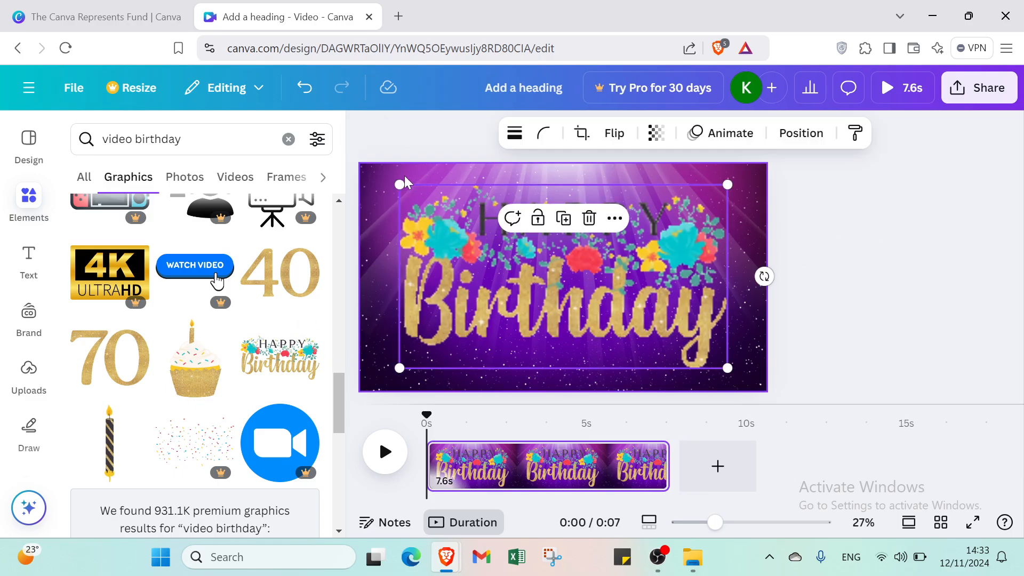
drag(399, 185, 504, 264)
drag(587, 274, 530, 201)
Try a plain gold Happy Birthday graphic at a smaller size below the floral one, and delete it.
scroll(287, 265, up, 10)
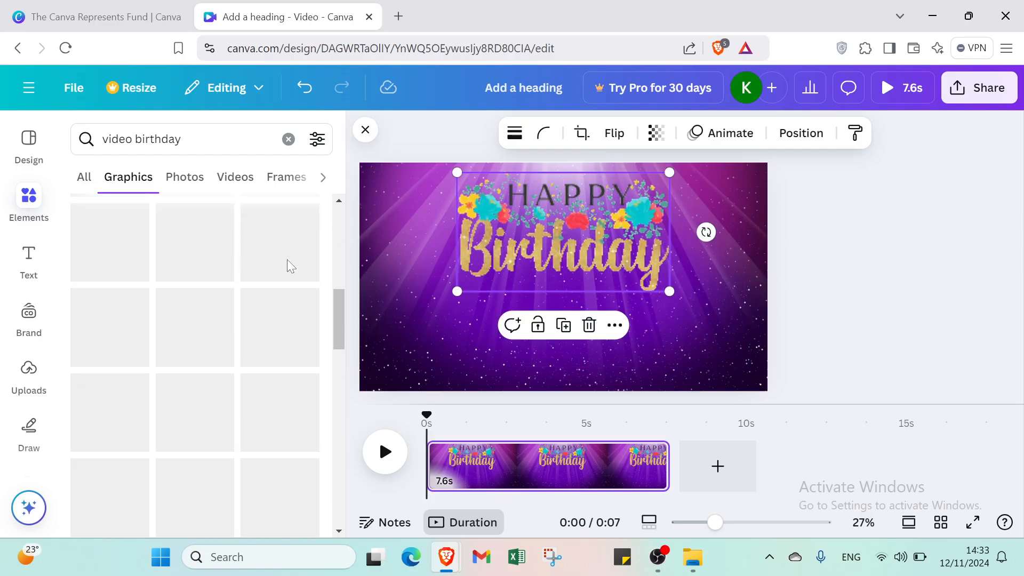
scroll(288, 269, up, 3)
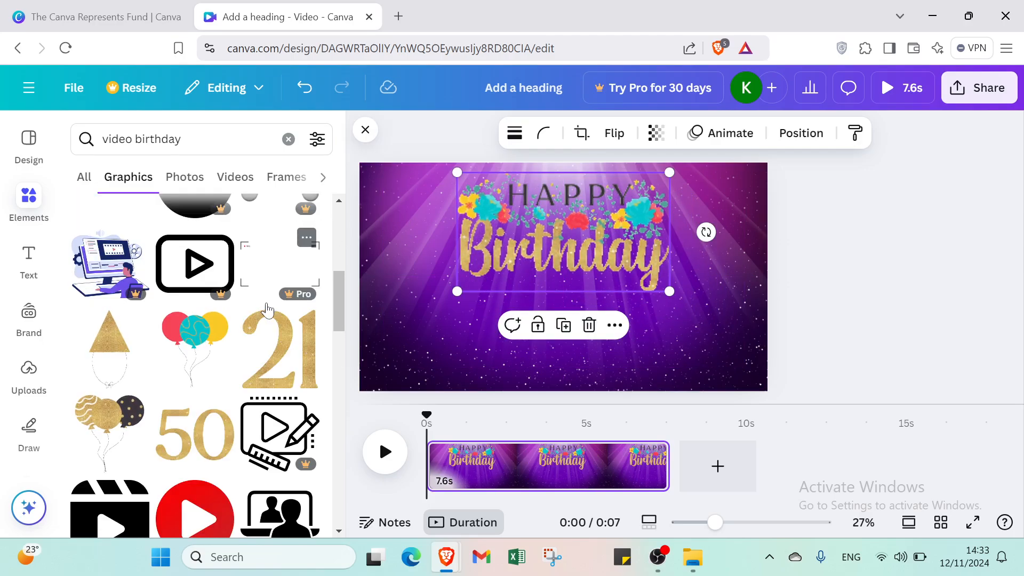
scroll(267, 309, up, 5)
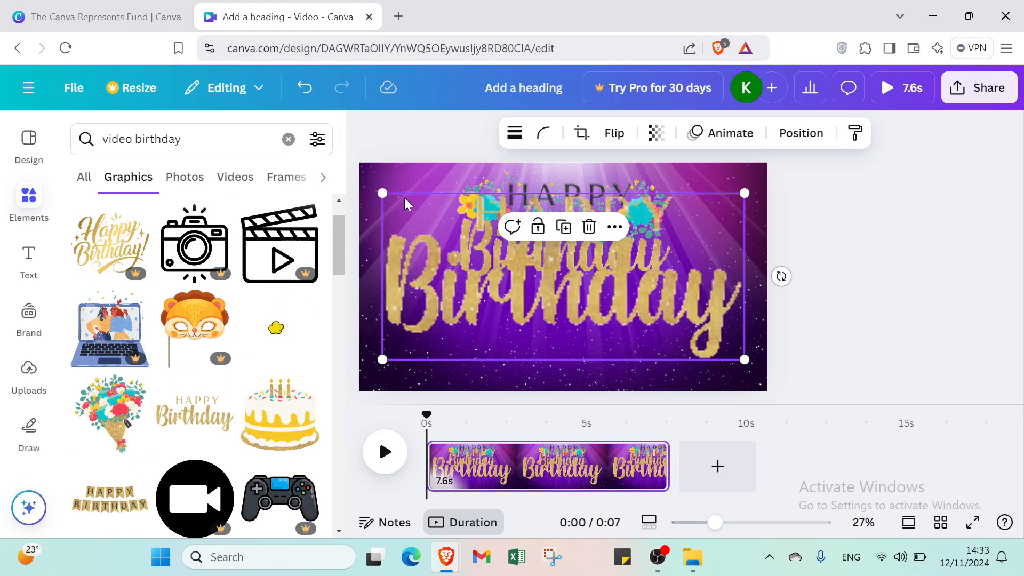
drag(381, 193, 503, 318)
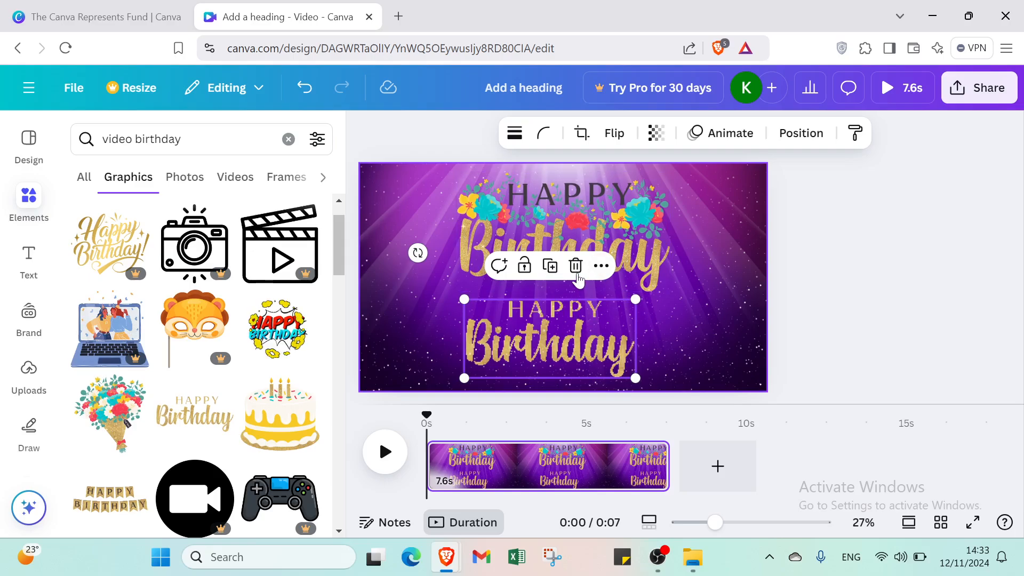
click(577, 267)
Move the floral Happy Birthday graphic up to the page's upper edge, centered horizontally.
click(718, 261)
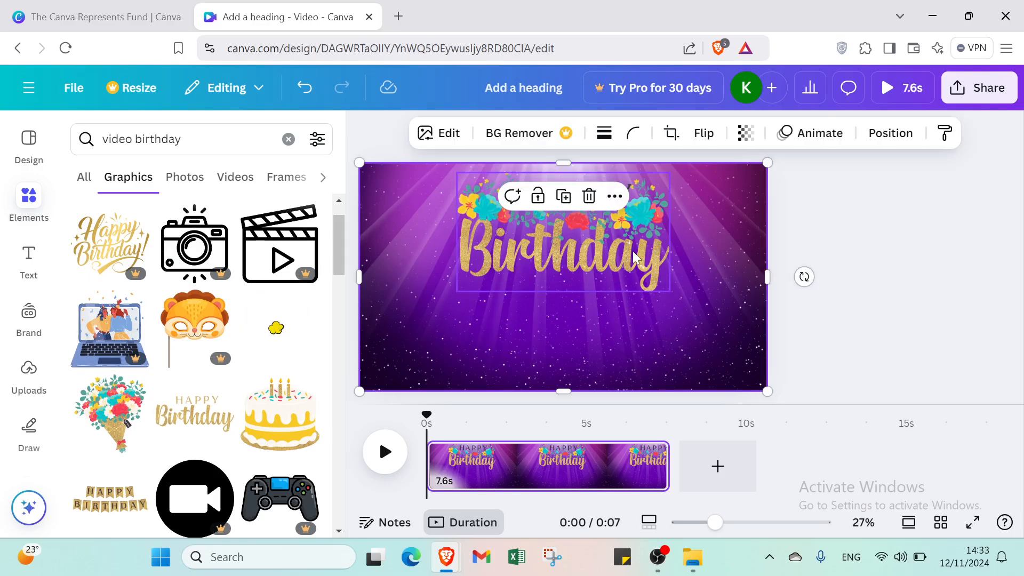
drag(629, 264, 624, 246)
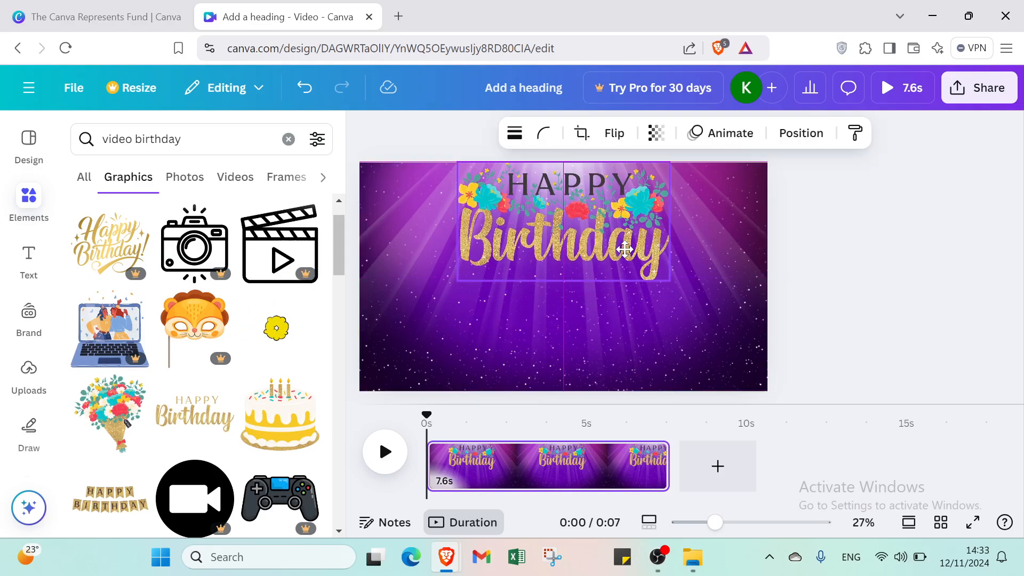
click(717, 264)
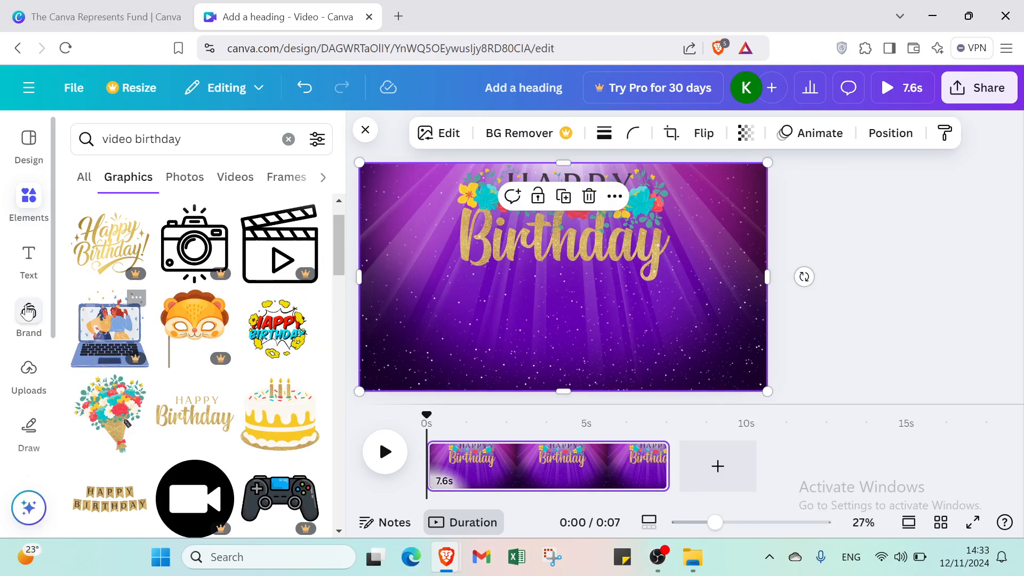
Add the birthday cake graphic small in the page's lower-right corner and shrink the floral Happy Birthday graphic into the upper-left corner.
click(256, 421)
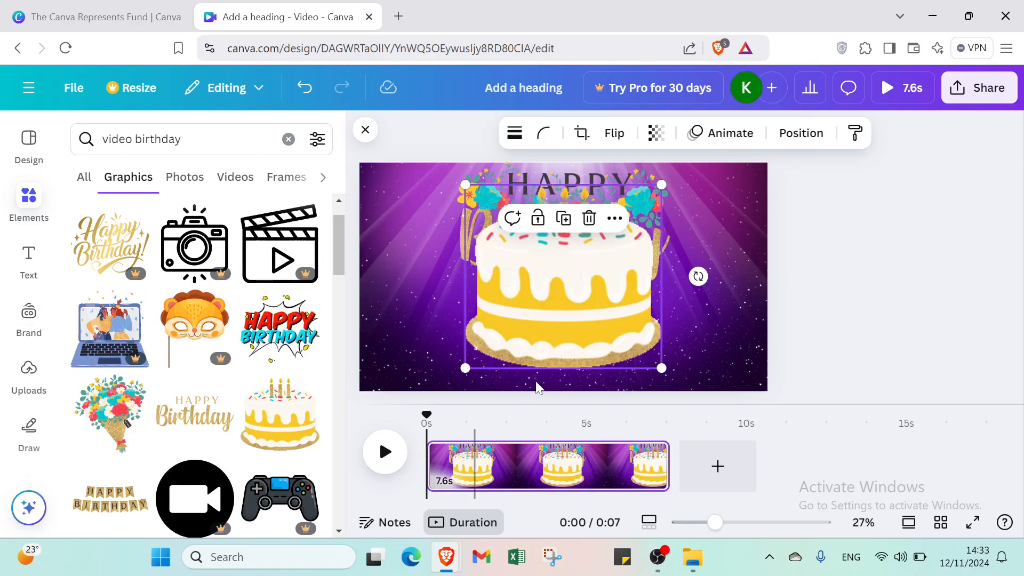
drag(460, 180, 583, 297)
drag(618, 331, 705, 336)
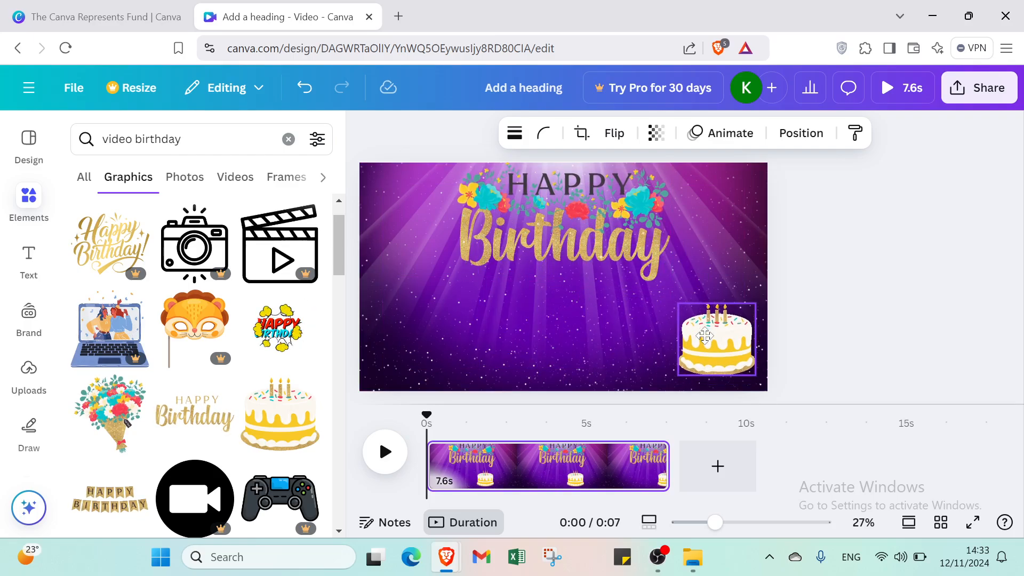
click(578, 263)
drag(453, 279, 412, 232)
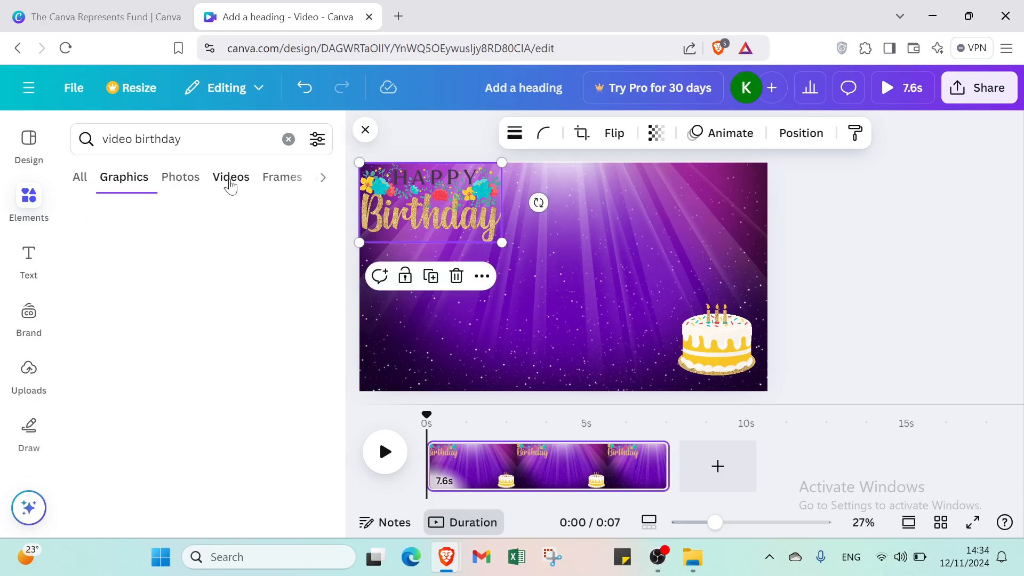
Browse the video results for "video birthday" to find suitable birthday clips.
click(229, 181)
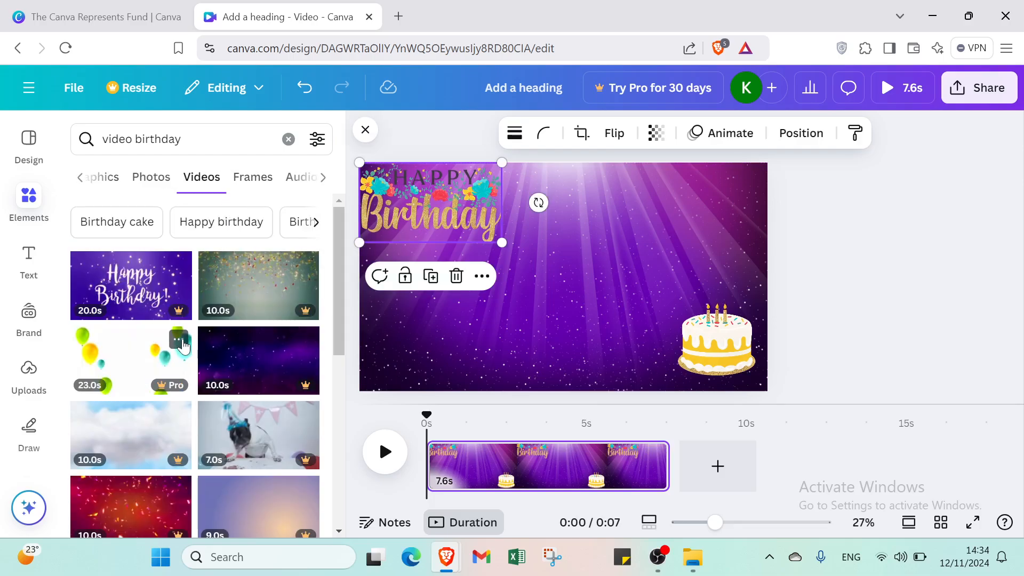
scroll(183, 346, down, 4)
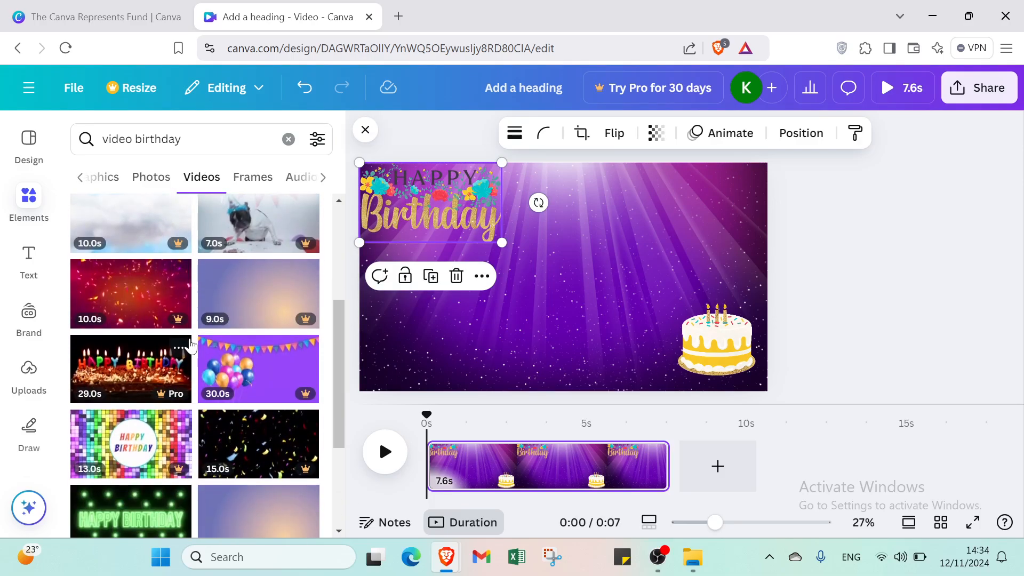
scroll(194, 341, down, 3)
scroll(222, 337, down, 3)
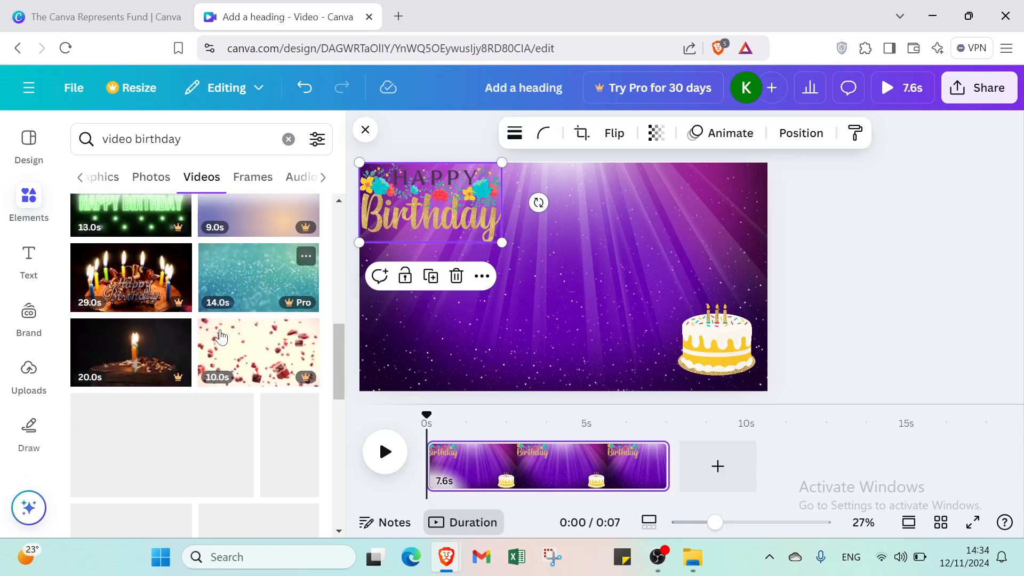
scroll(240, 358, down, 3)
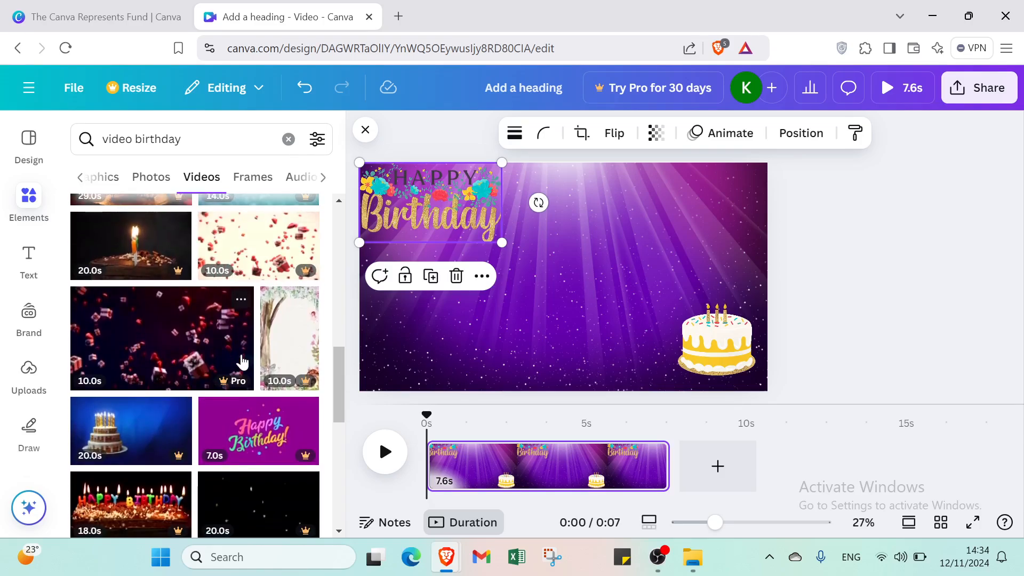
scroll(241, 362, down, 5)
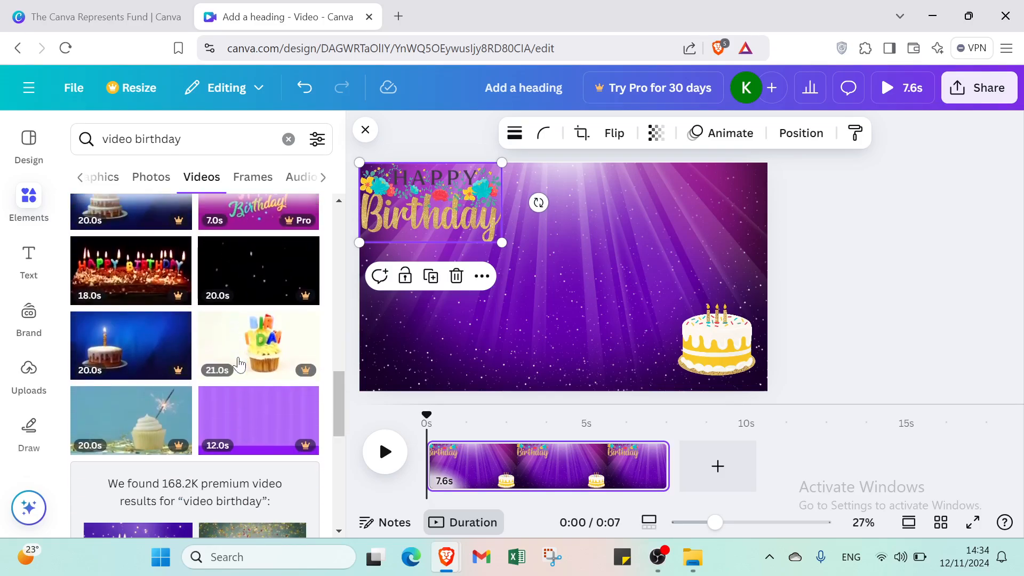
scroll(241, 364, down, 5)
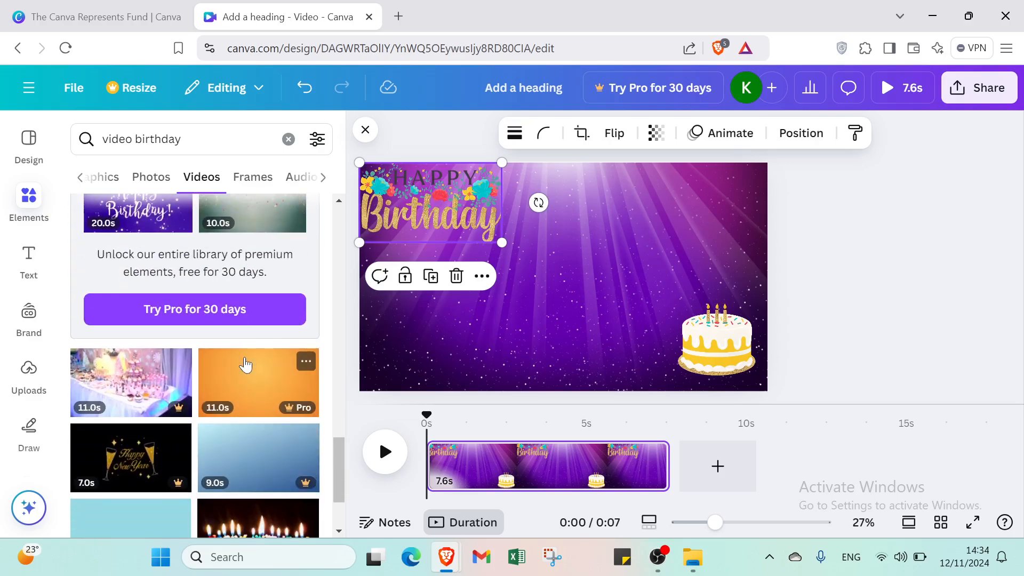
scroll(245, 364, down, 5)
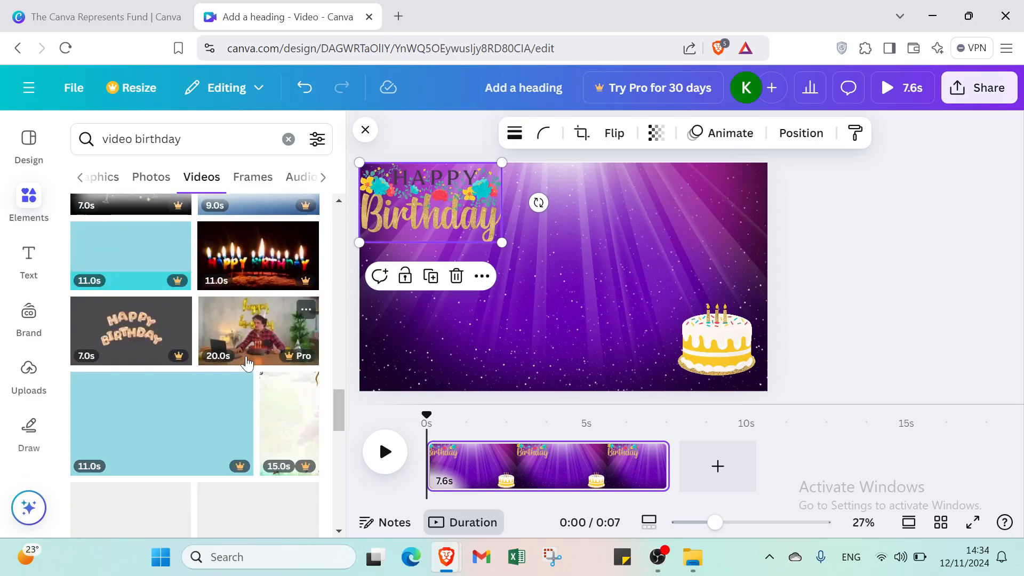
scroll(246, 363, down, 3)
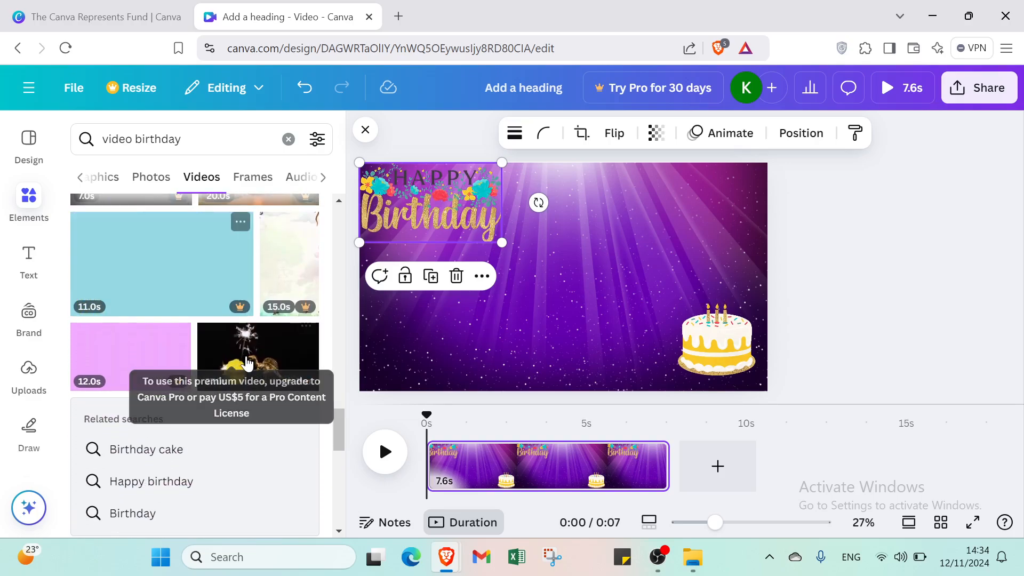
scroll(247, 360, down, 4)
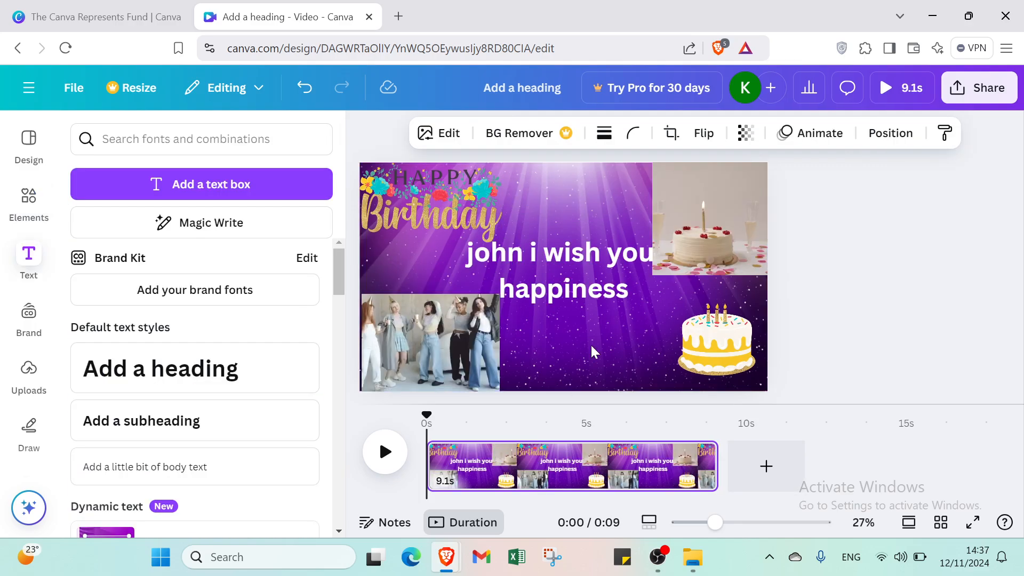
Check the party clip and the birthday cake clip on the page, and play the cake clip.
click(430, 339)
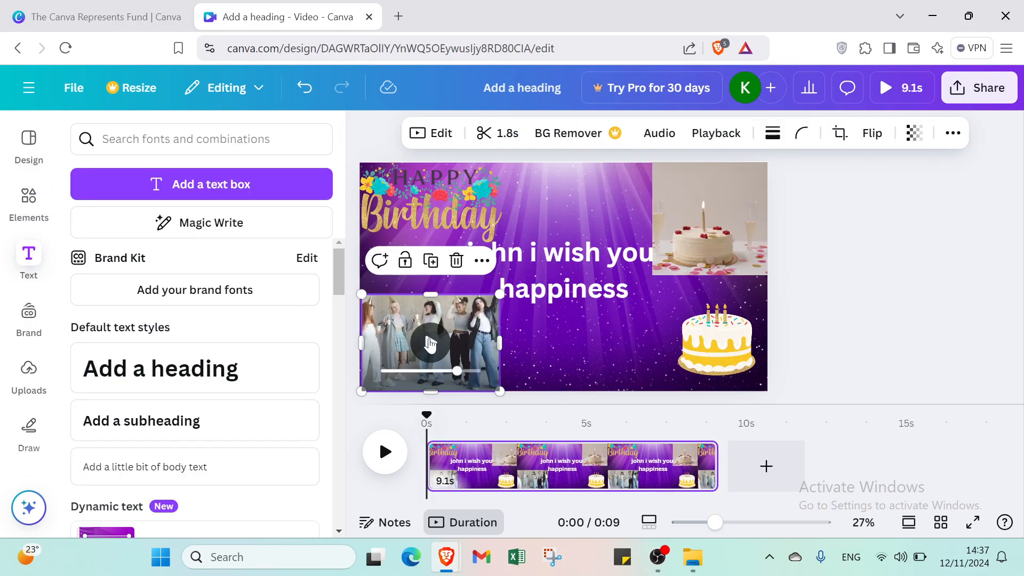
click(700, 242)
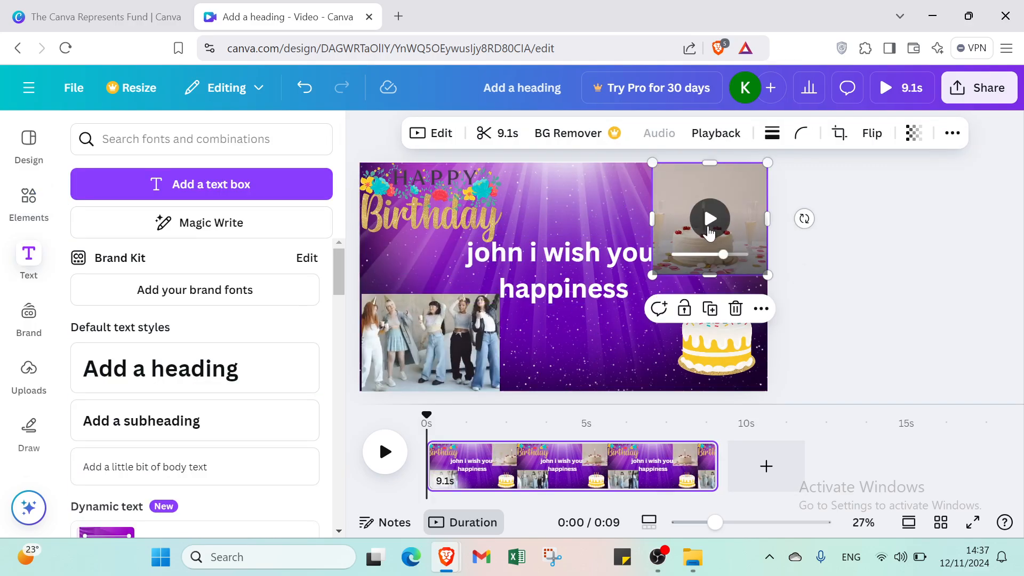
click(710, 220)
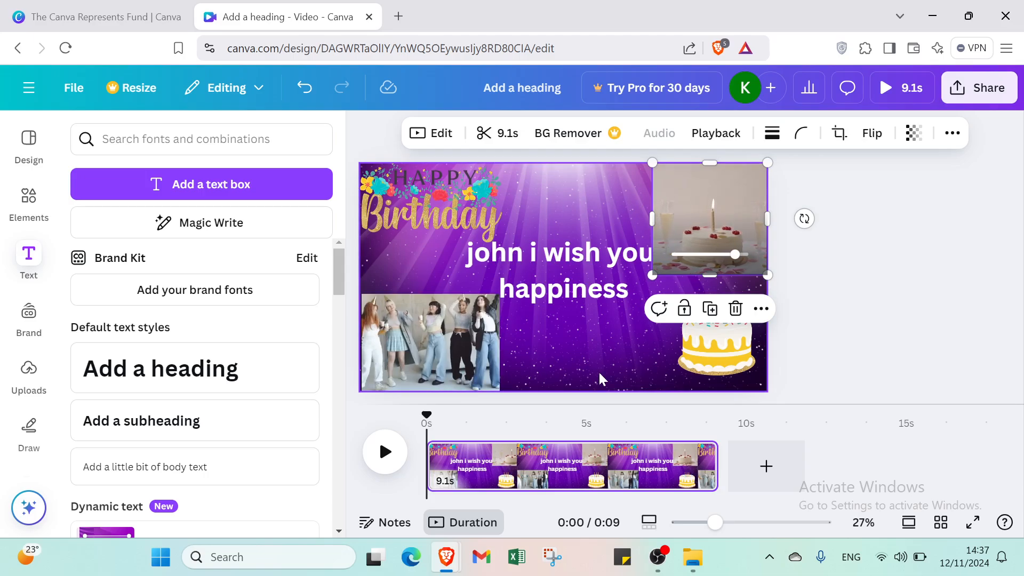
click(892, 298)
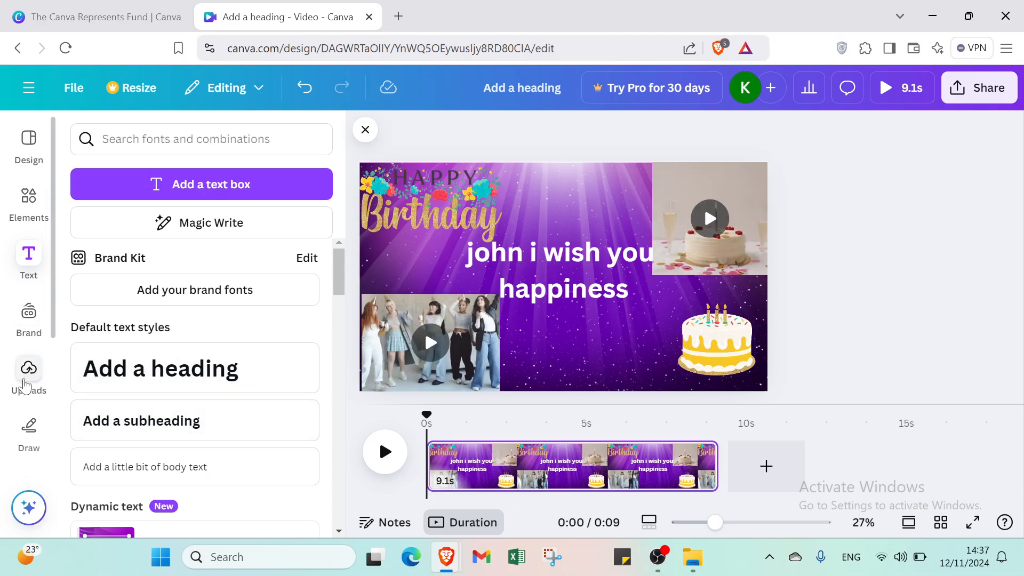
Record a personal greeting over the page using the default microphone, and save the recording to the design.
click(26, 372)
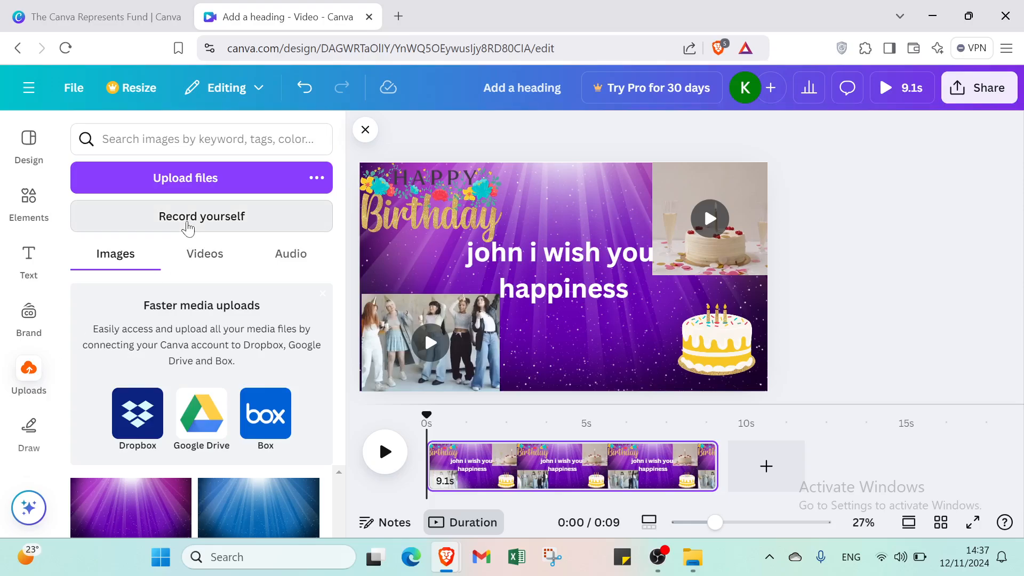
click(187, 224)
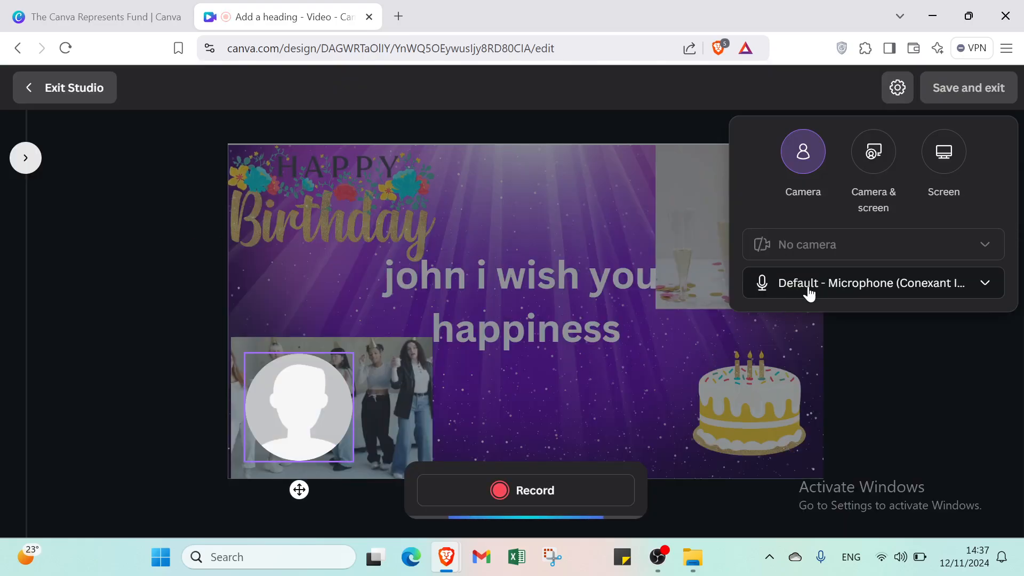
click(550, 483)
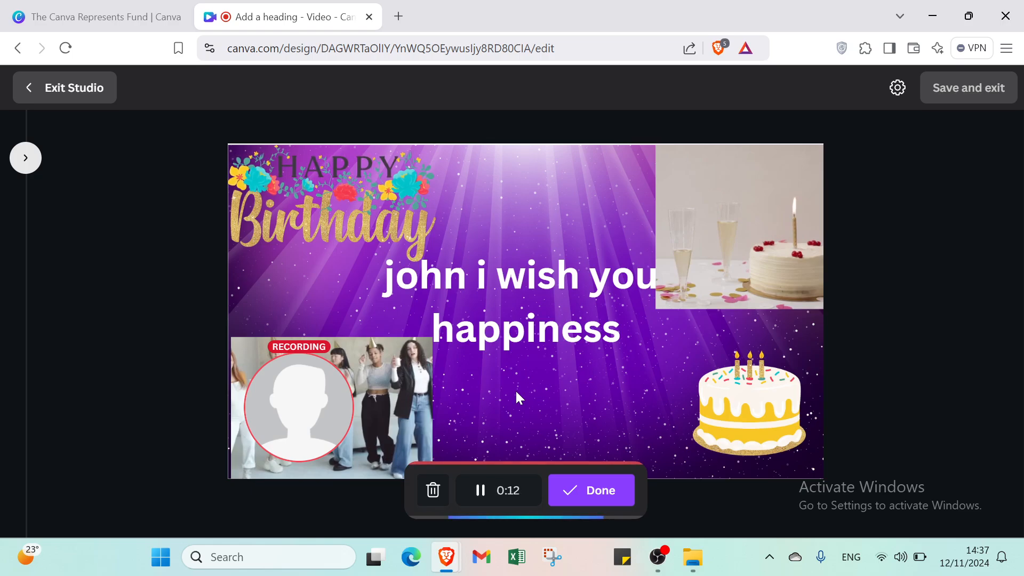
click(582, 489)
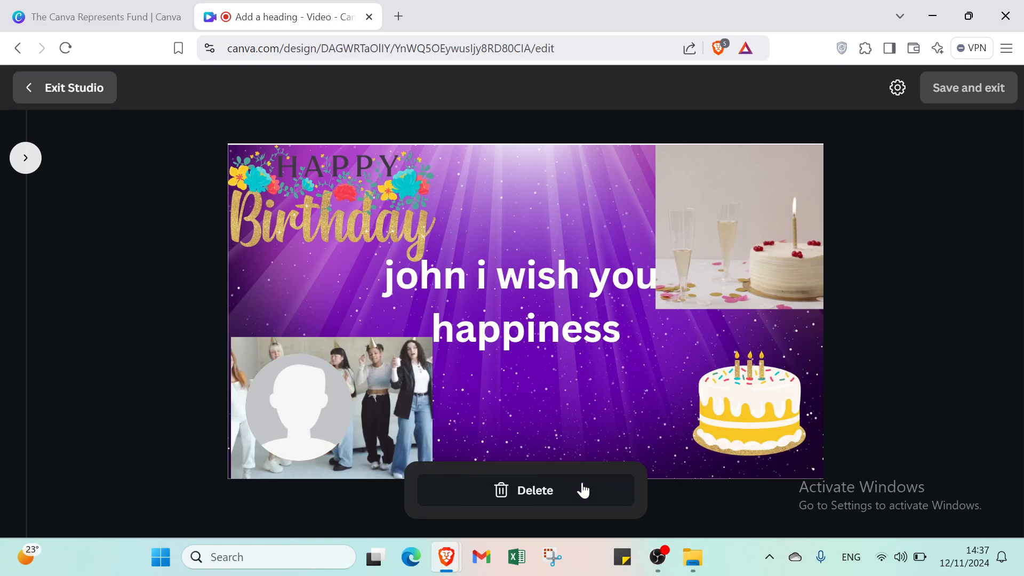
click(958, 102)
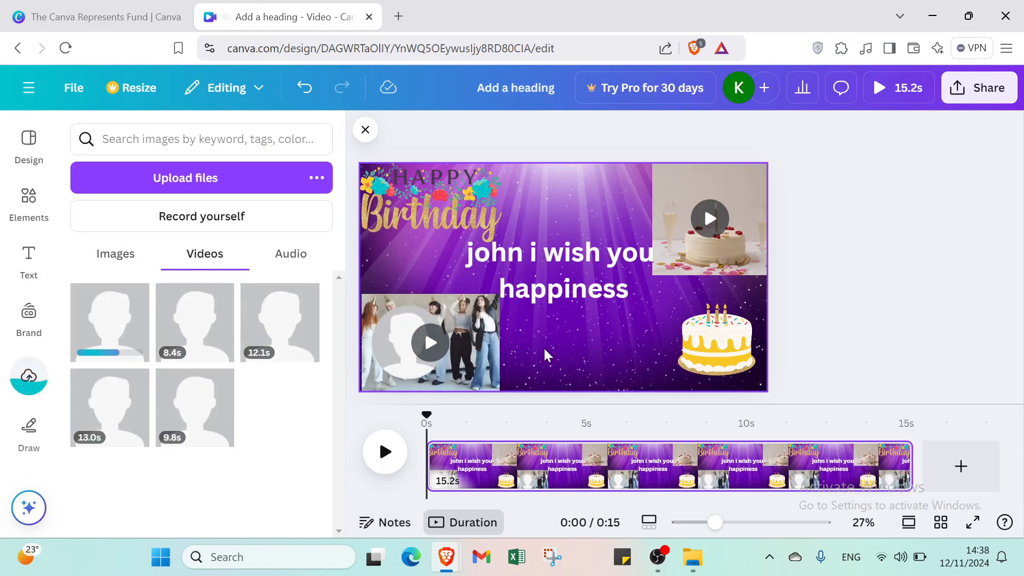
Move the round recording off the party clip to the page's lower middle, between that clip and the cake graphic.
drag(401, 331, 593, 338)
click(648, 344)
click(616, 347)
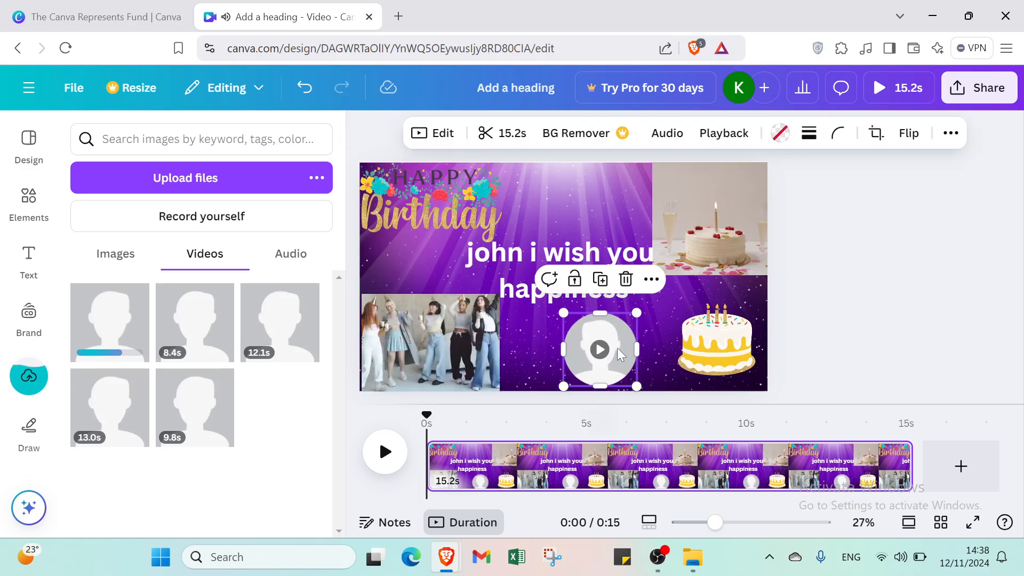
click(648, 288)
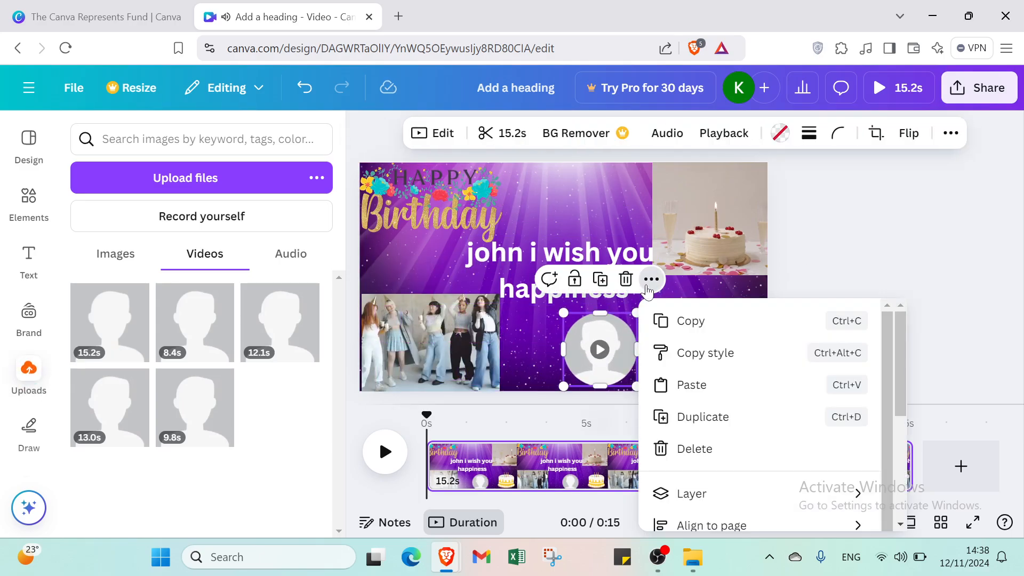
scroll(706, 427, down, 1)
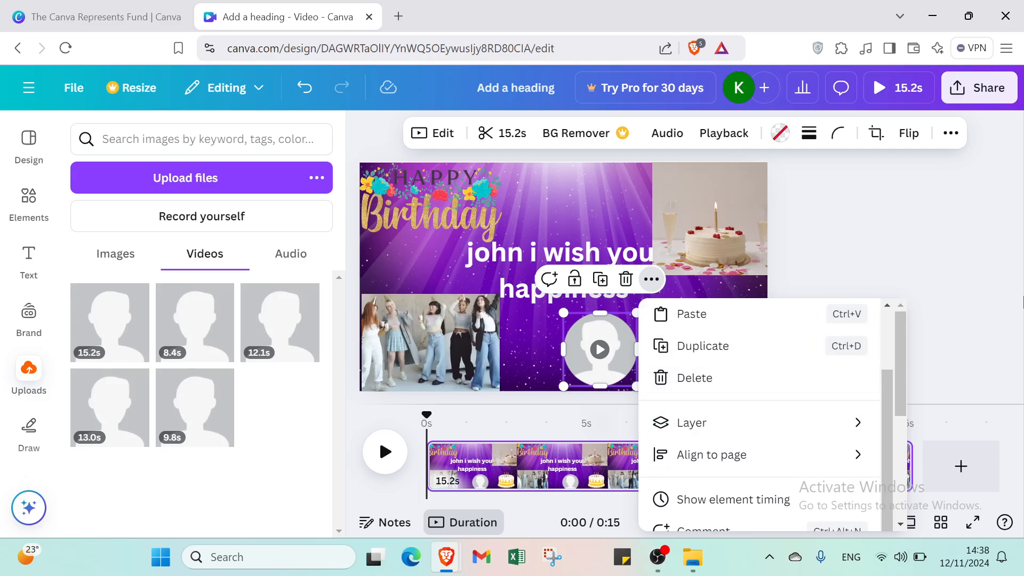
click(976, 281)
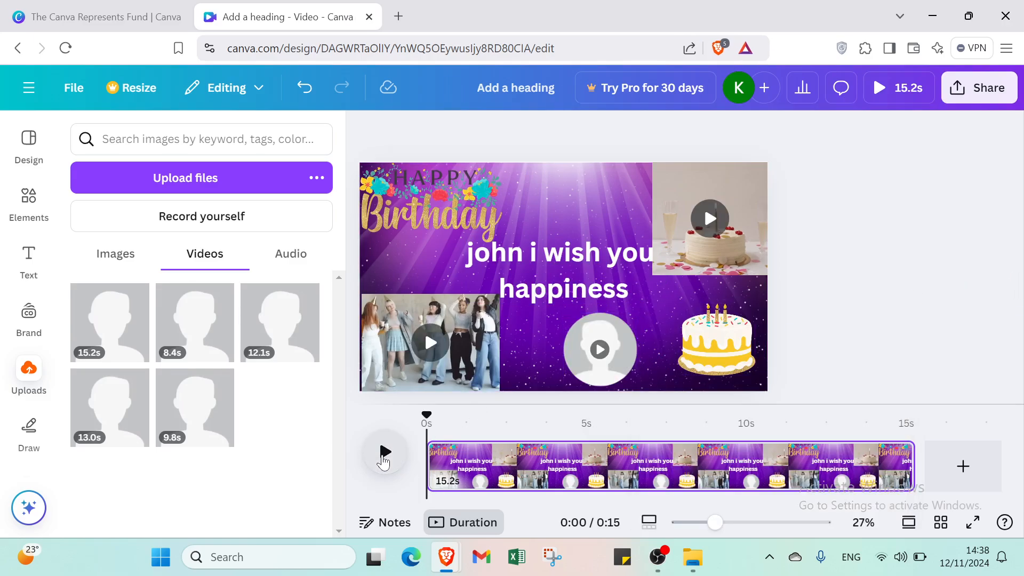
Play the start of the video, and shrink the round recording and move it to the middle of the page's upper edge.
click(384, 453)
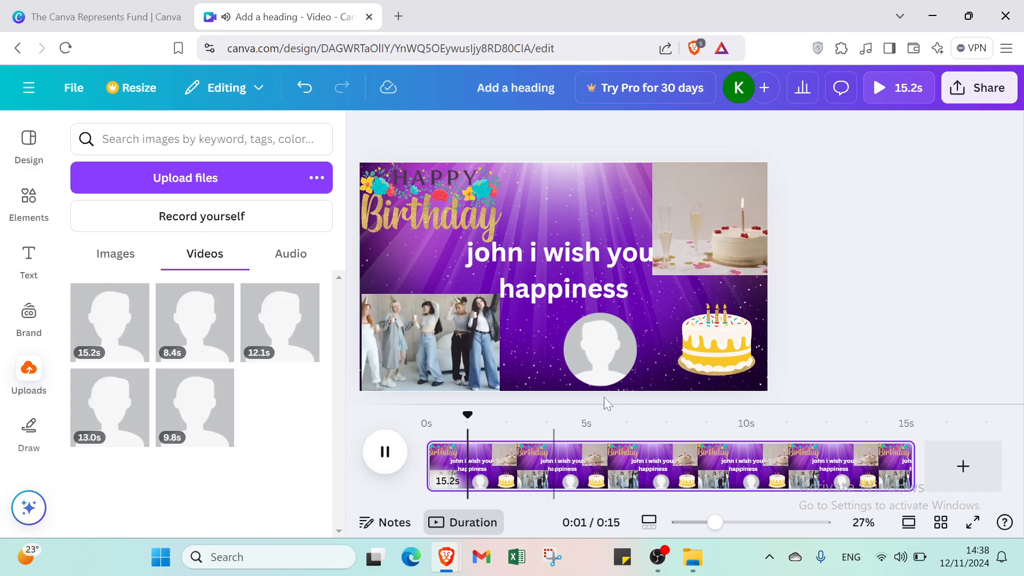
click(610, 356)
drag(562, 312, 572, 176)
click(657, 310)
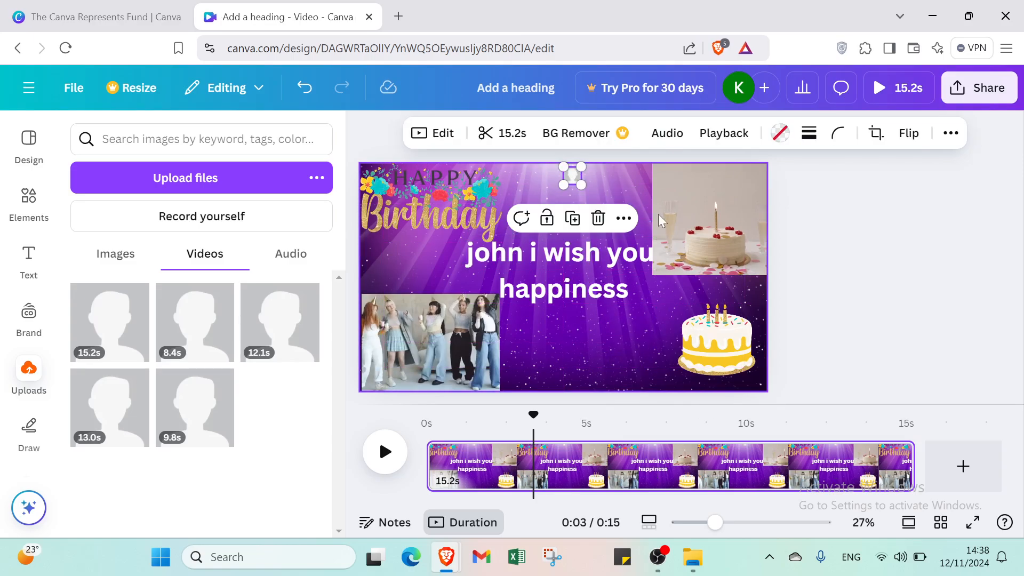
Preview the whole video in the full-size player, skip ahead in it, and return to the editor.
click(884, 267)
click(909, 91)
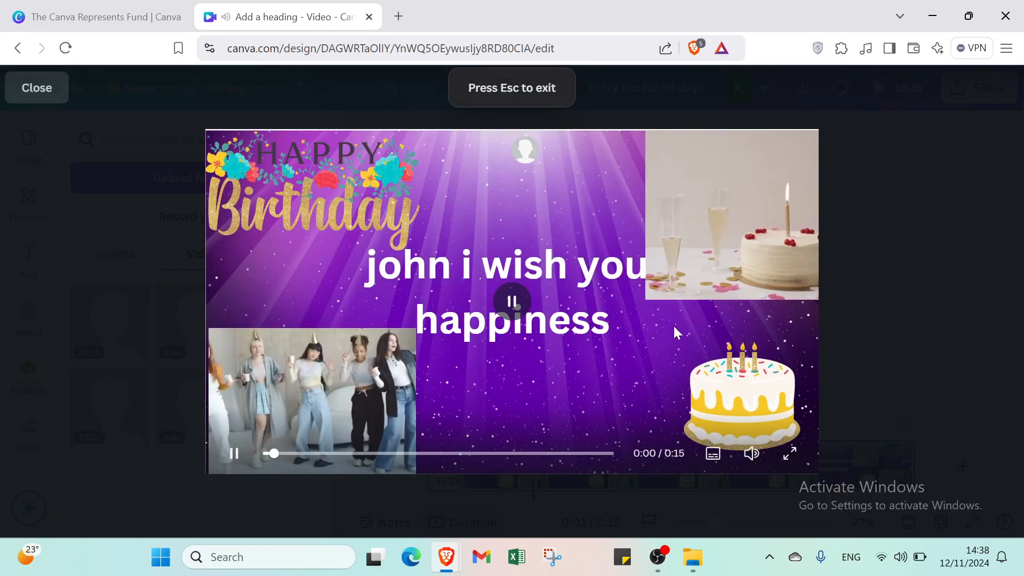
click(492, 454)
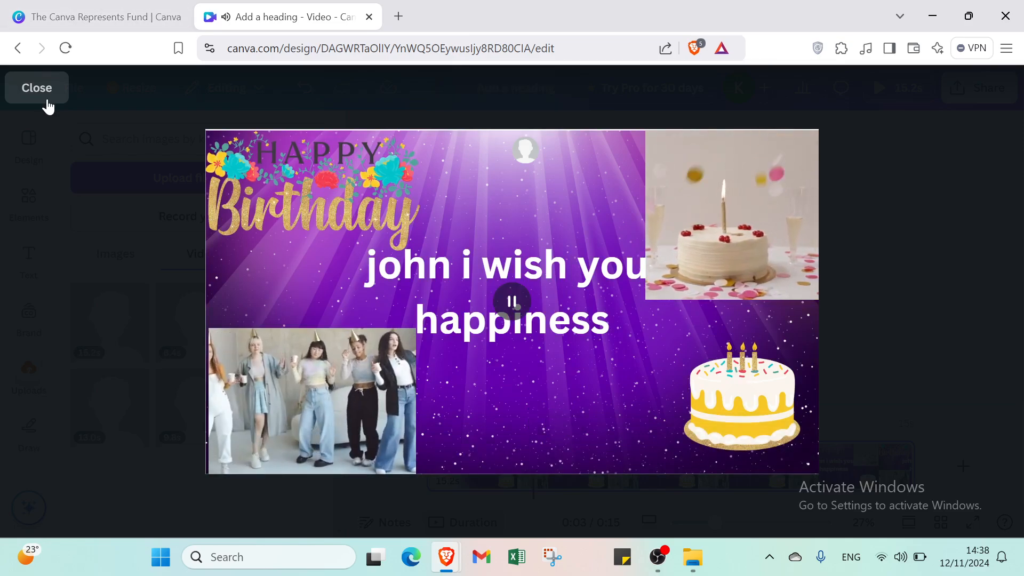
click(38, 90)
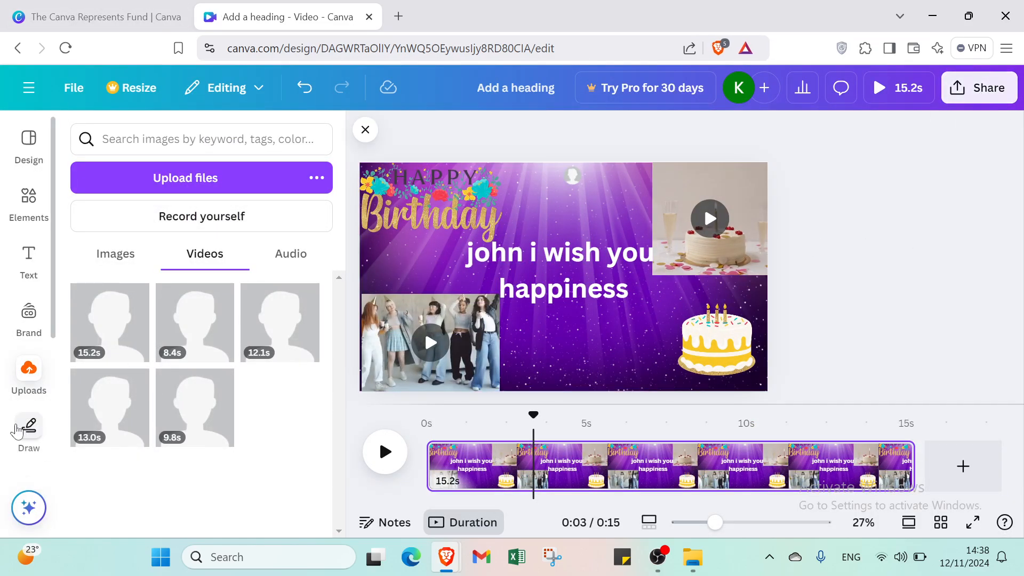
Add the "Happy Birthday Greeting Gesture" audio track to the timeline at the 3-second playhead position.
scroll(18, 427, down, 4)
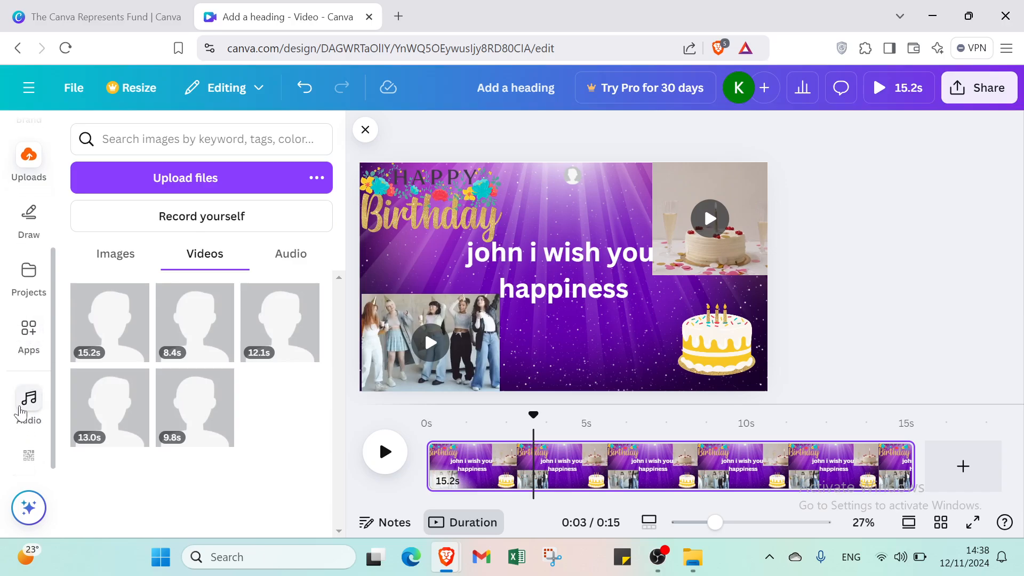
click(22, 411)
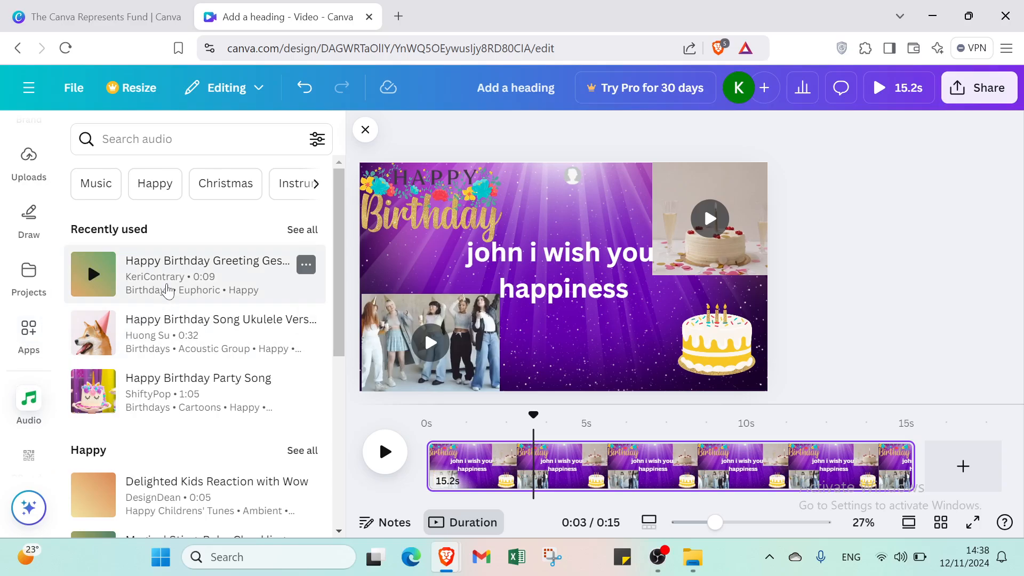
click(164, 287)
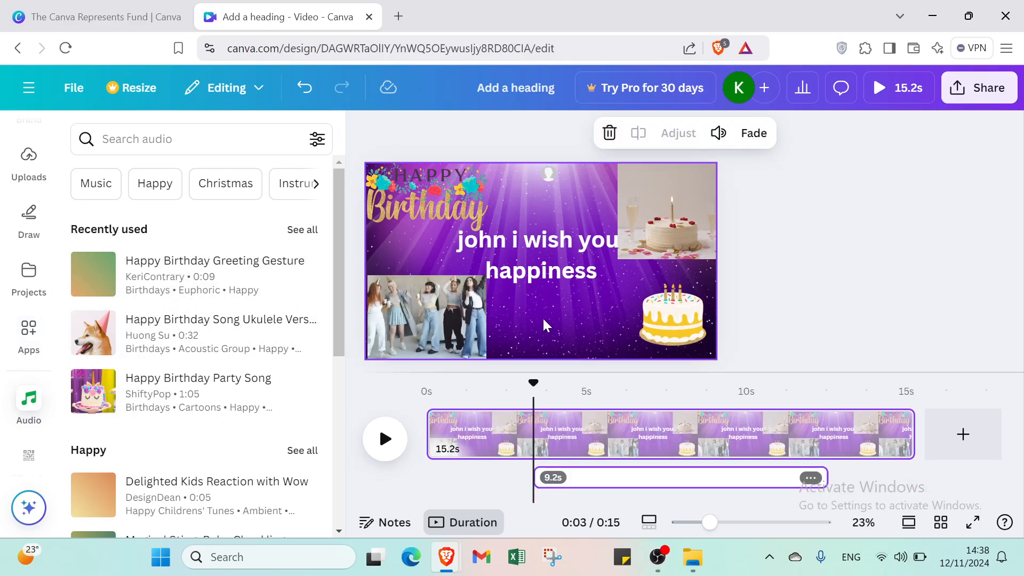
Delete the small round recording at the page's upper middle together with its frame.
click(549, 174)
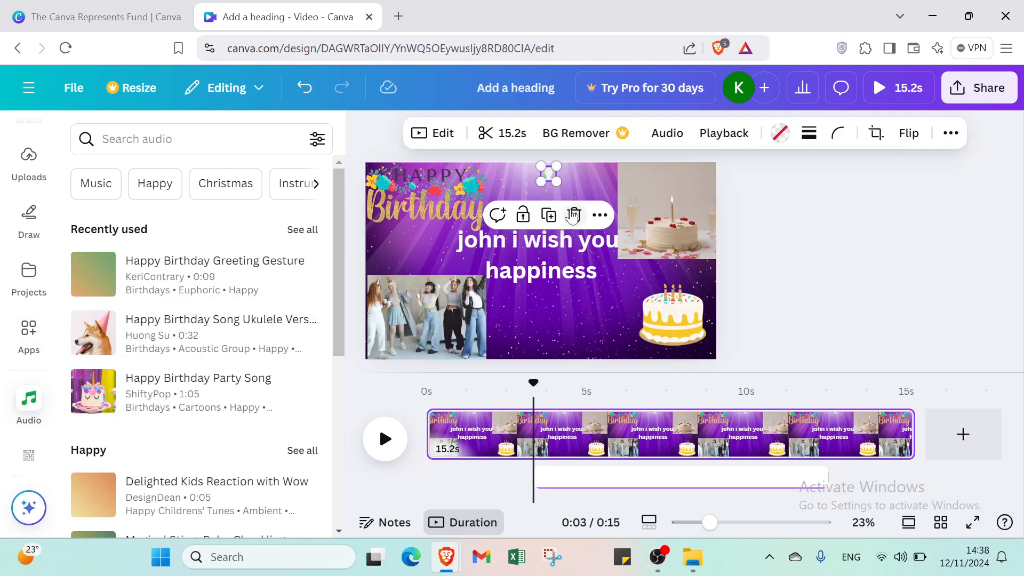
click(574, 215)
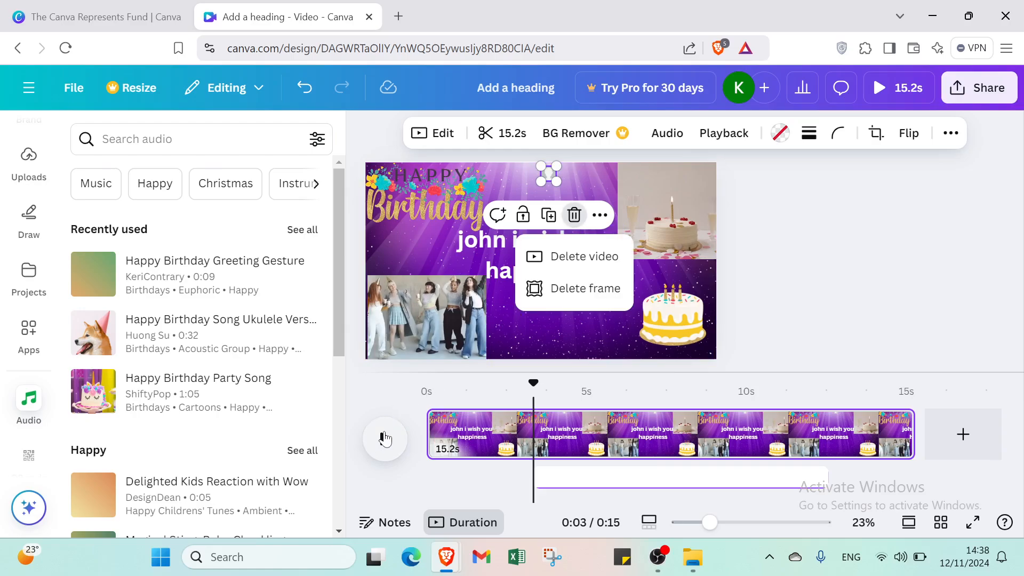
click(584, 289)
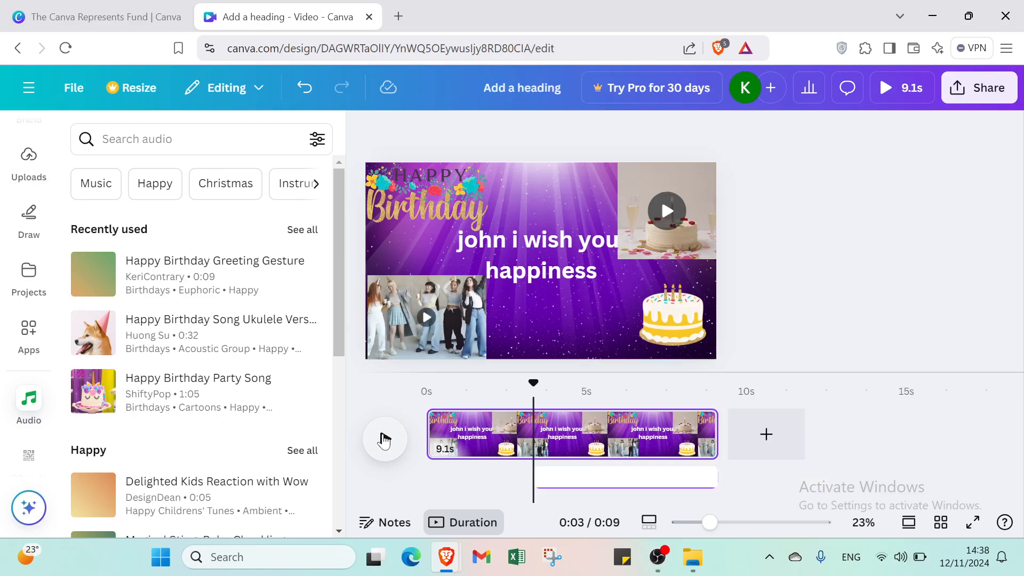
Play the video with the added birthday music while looking through the audio library's Happy, Pop and Epic tracks.
click(384, 440)
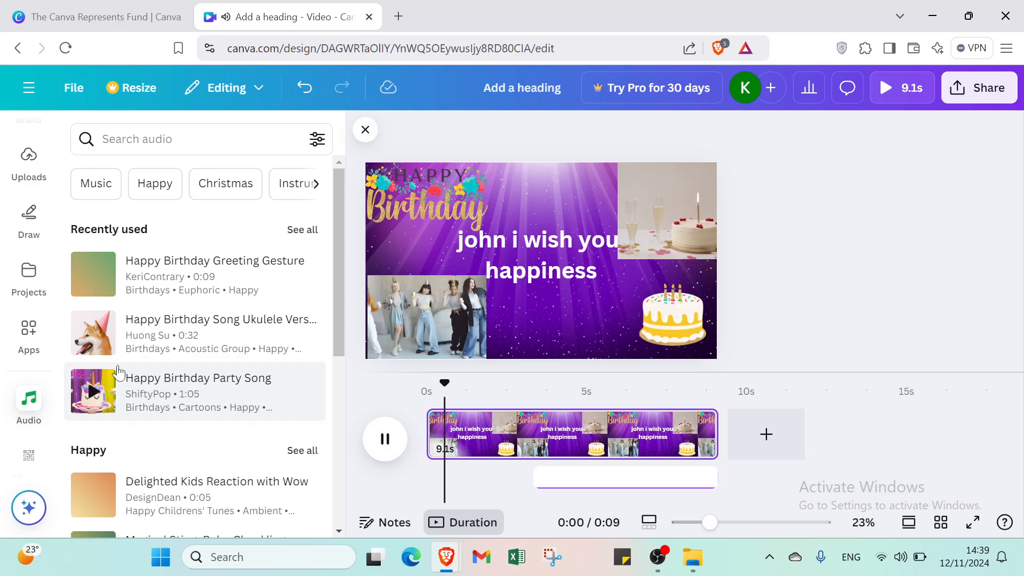
scroll(165, 352, down, 5)
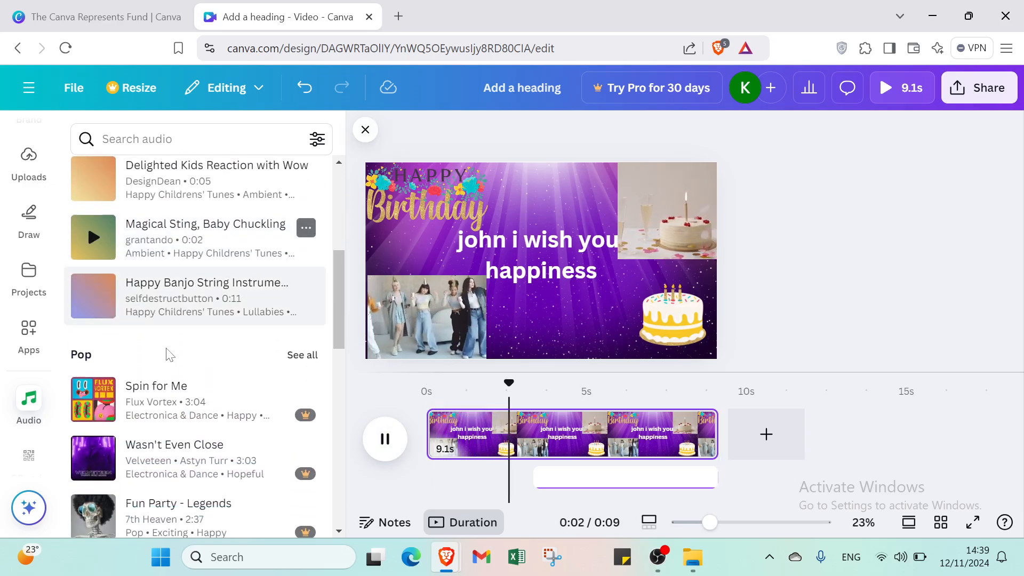
scroll(170, 355, down, 10)
scroll(169, 354, up, 7)
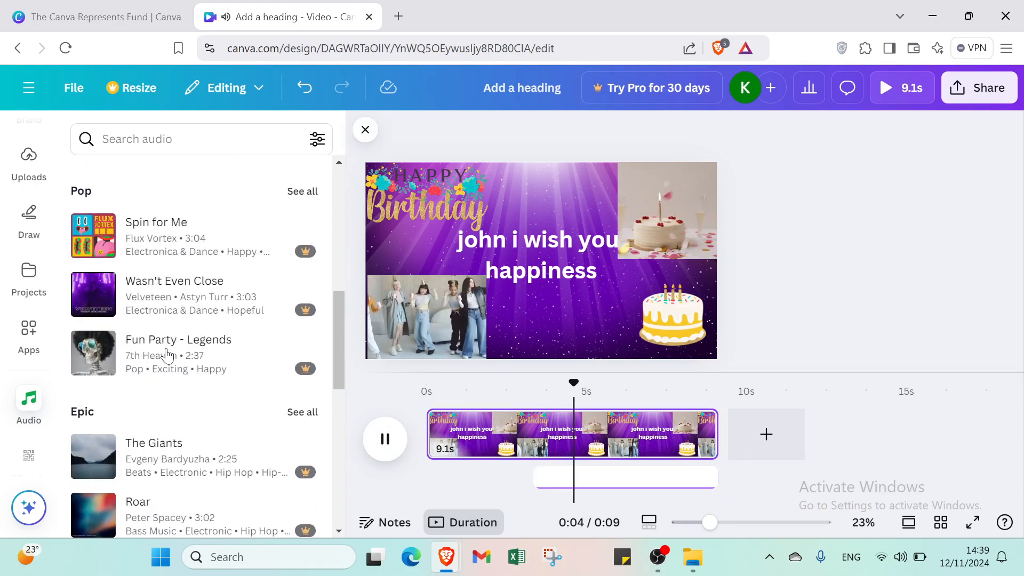
scroll(165, 352, up, 8)
scroll(29, 256, up, 4)
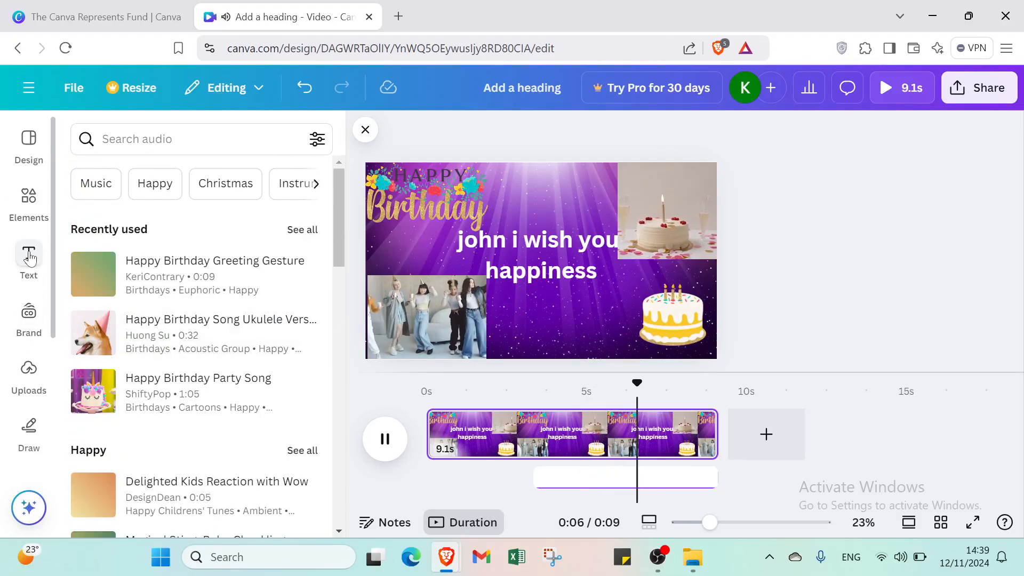
Leave the birthday video design and return to the Canva home page.
click(29, 139)
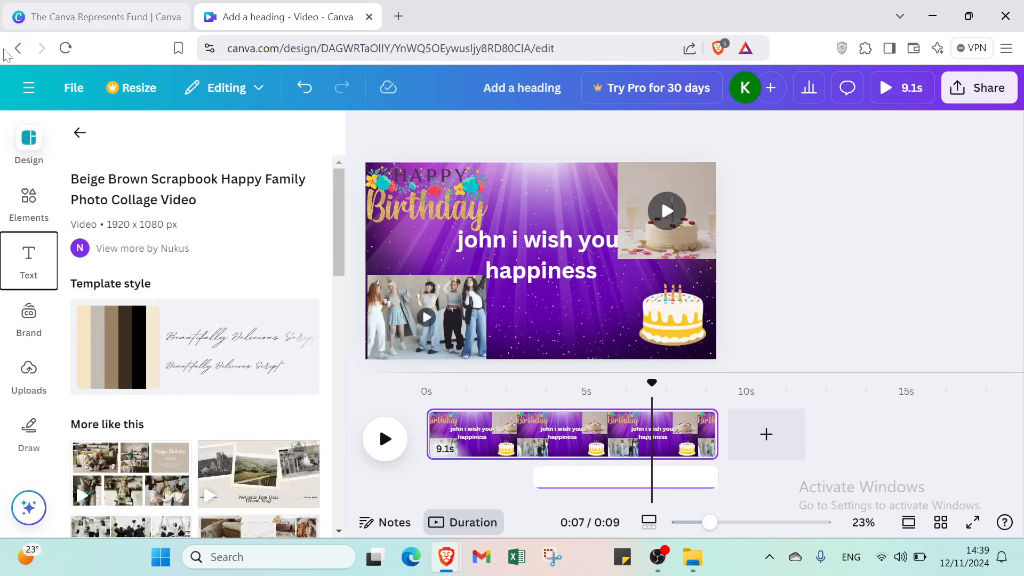
click(29, 95)
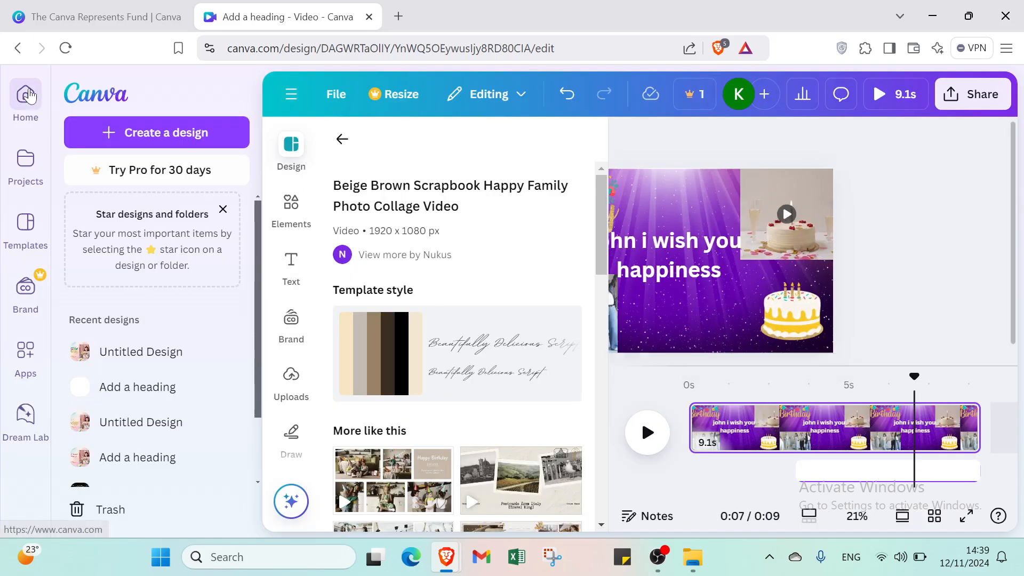
click(29, 94)
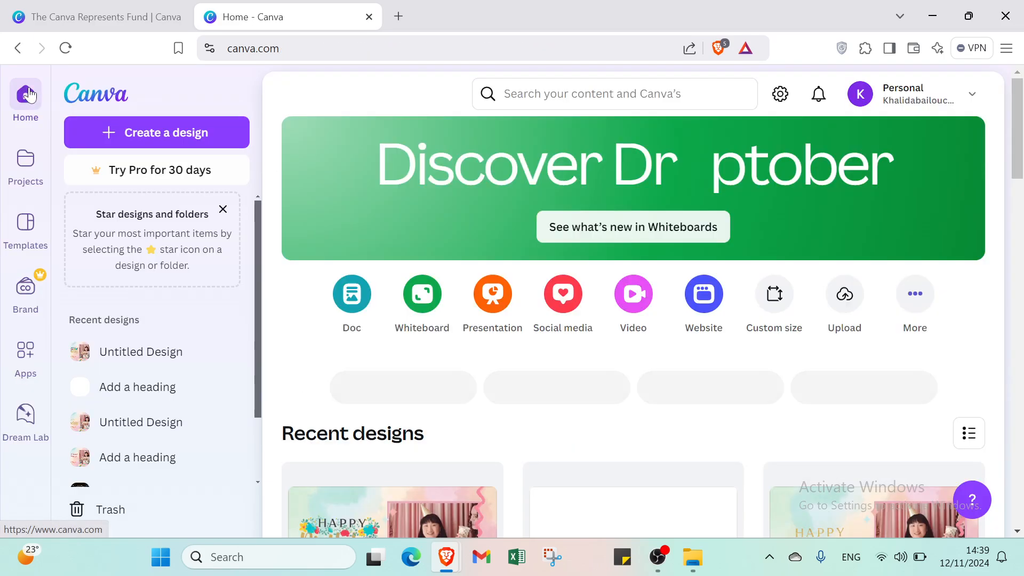
Switch to the open Canva Represents Fund page and dismiss its account menu.
click(60, 7)
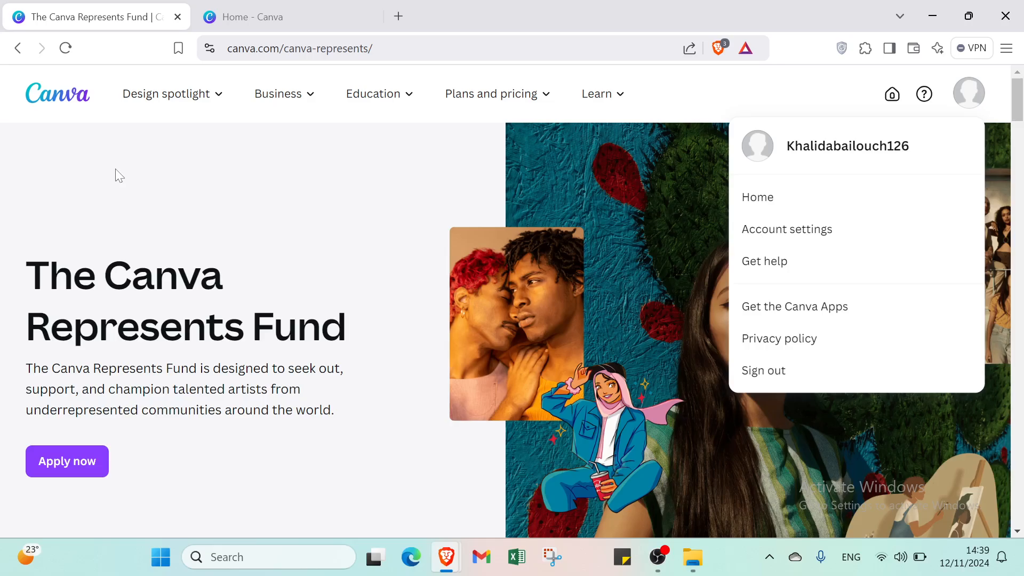
scroll(126, 247, down, 3)
scroll(3, 347, down, 3)
click(300, 197)
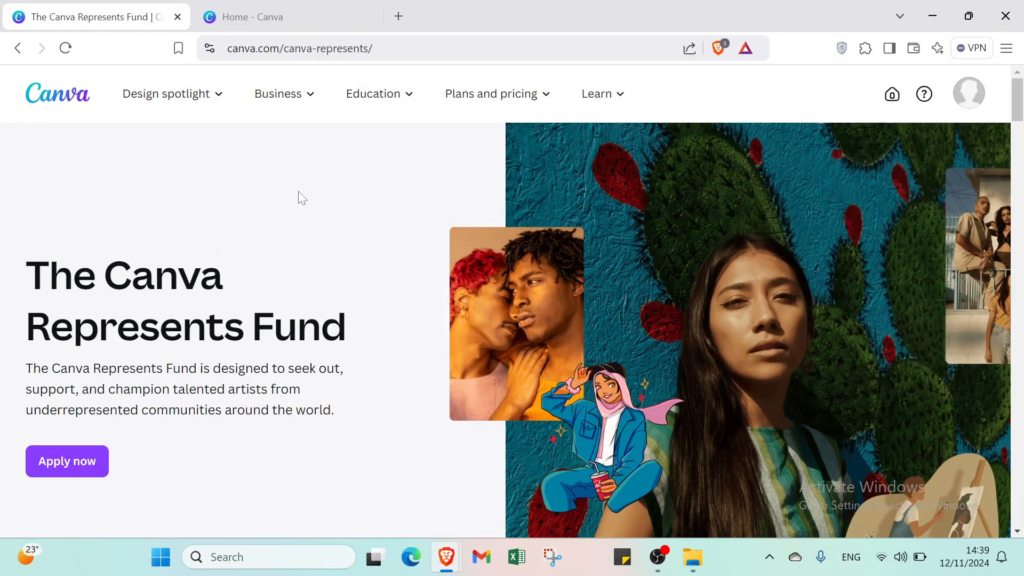
click(251, 21)
click(151, 14)
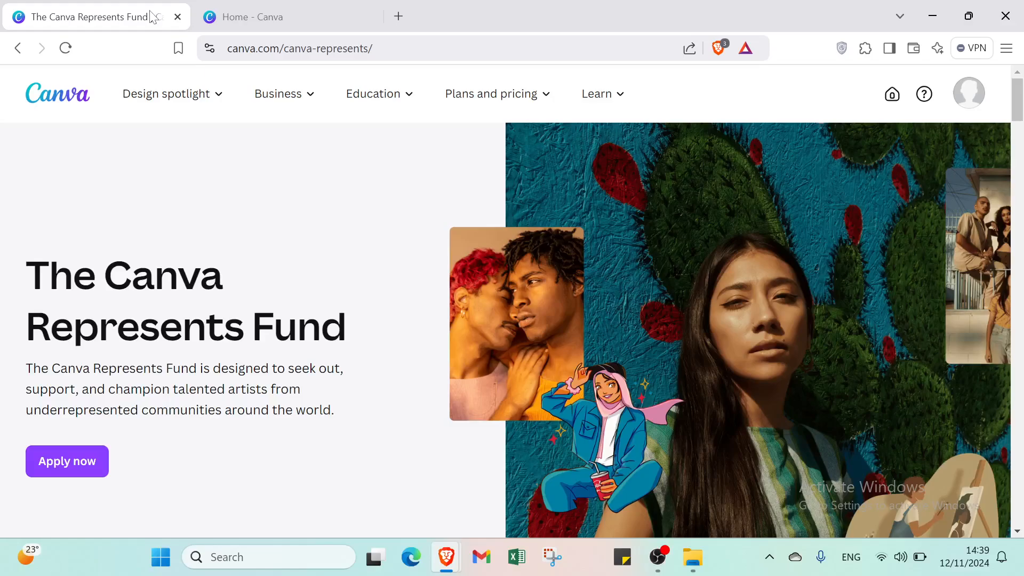